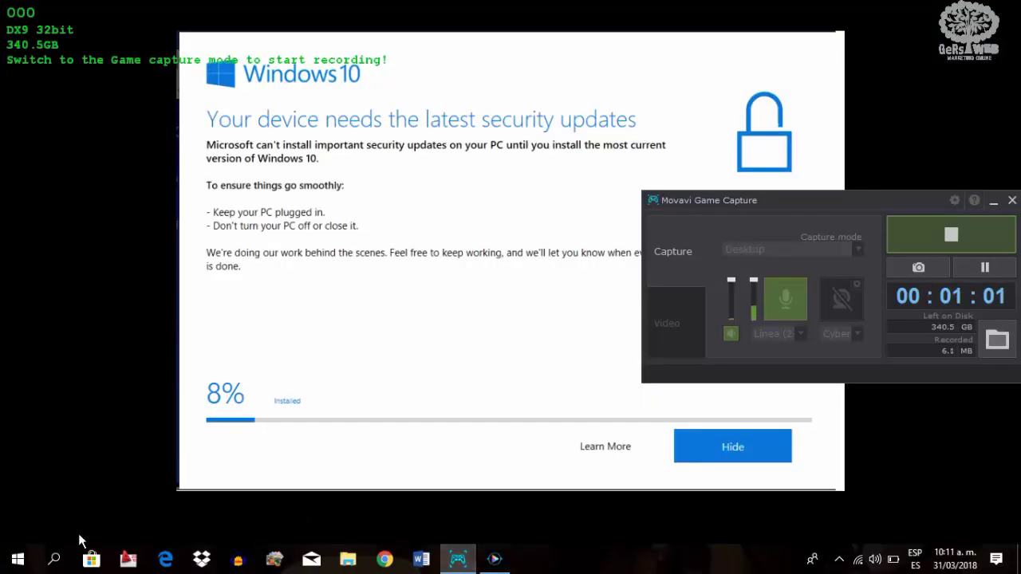
# Find Programador de tareas with the Windows search term "progra" and open it
pyautogui.click(18, 559)
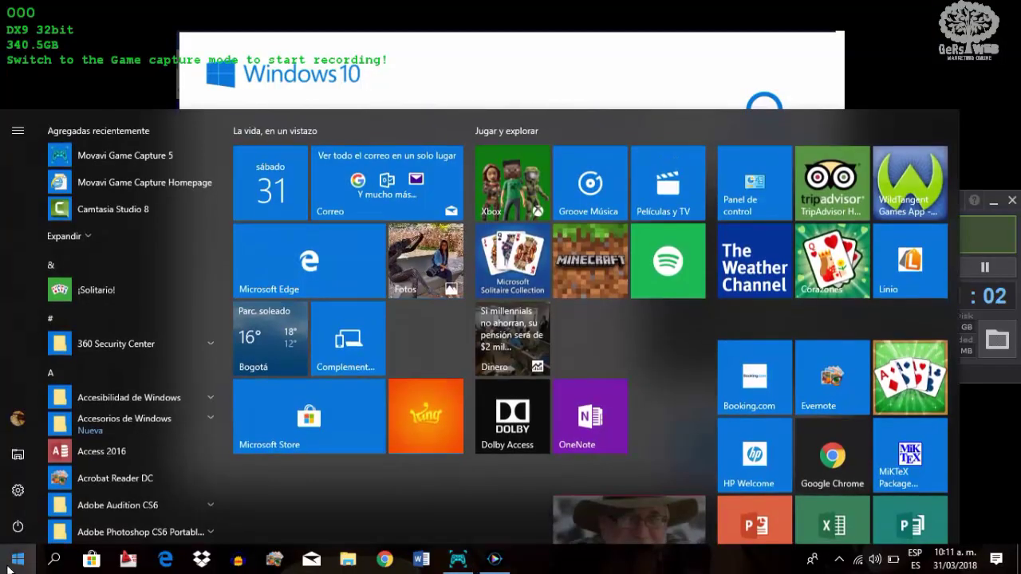
pyautogui.press('Escape')
pyautogui.click(67, 563)
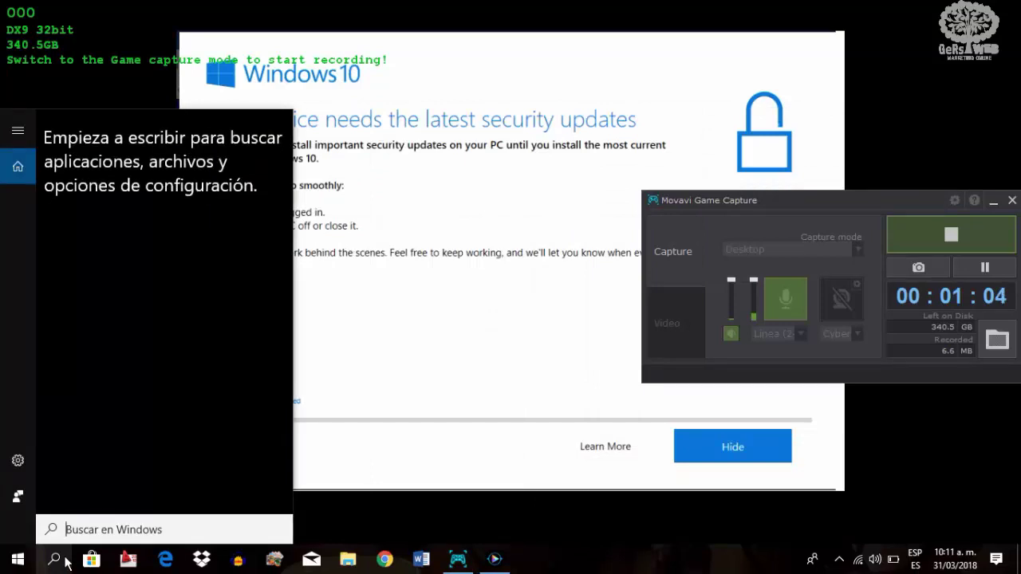
pyautogui.write('progra')
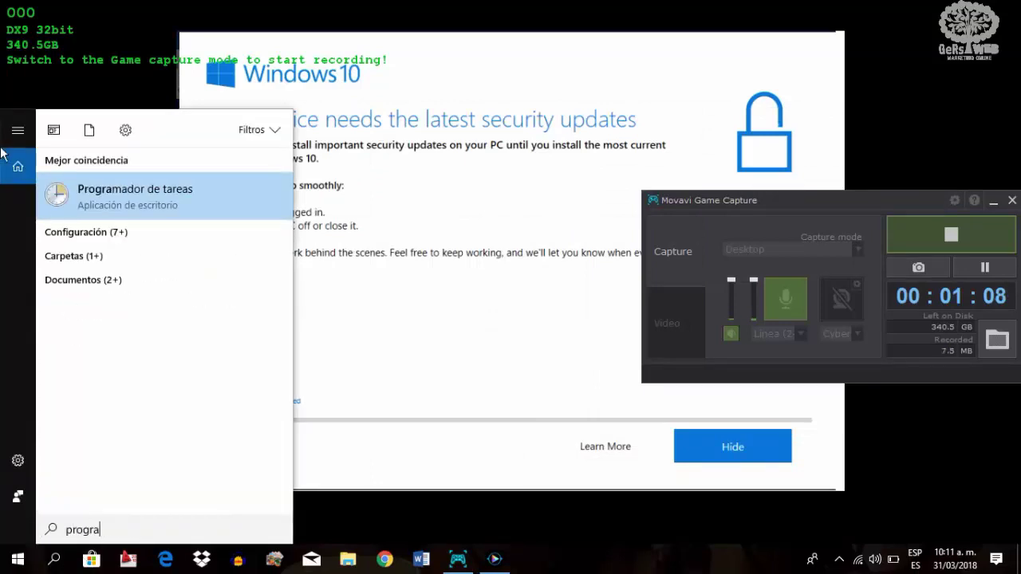
pyautogui.click(152, 199)
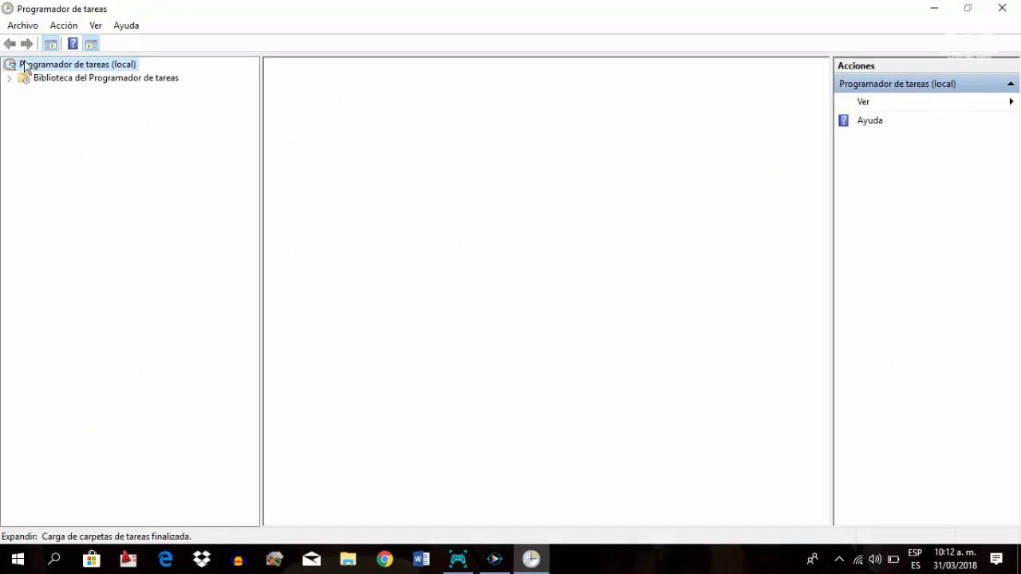
# Open the UpdateOrchestrator folder under Microsoft > Windows in the task library and widen the Nombre column to show full task names
pyautogui.click(10, 78)
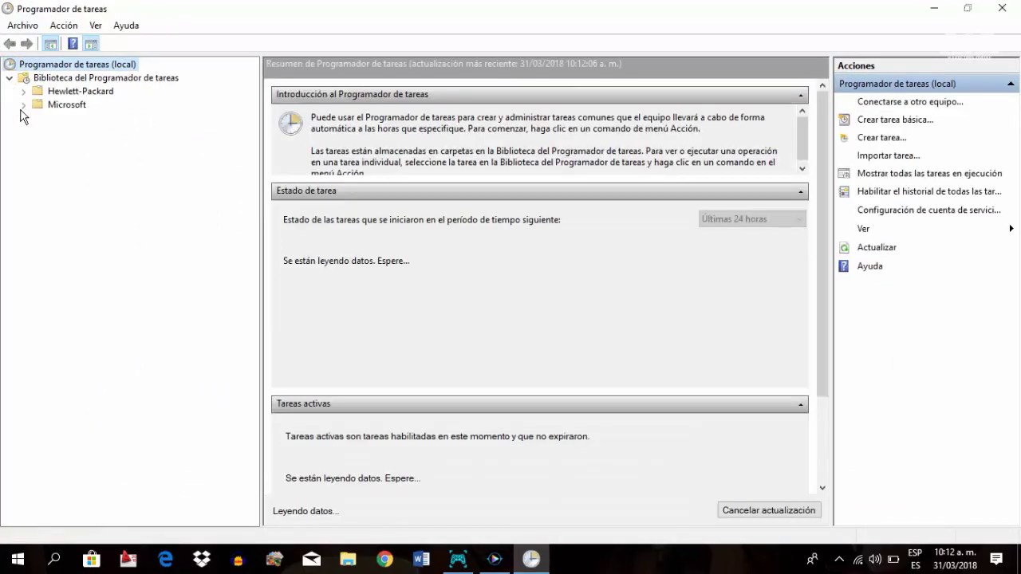
pyautogui.click(23, 107)
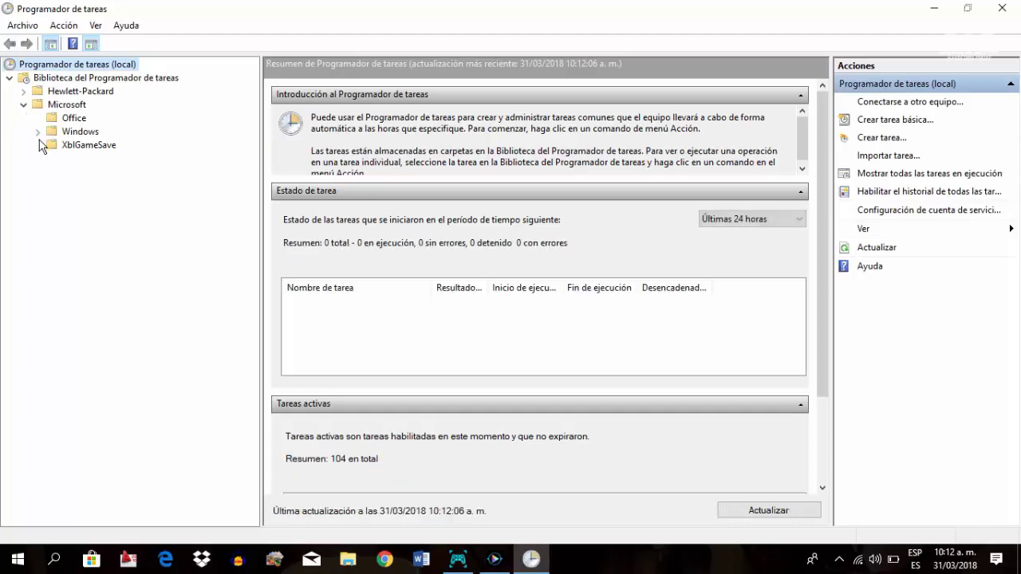
pyautogui.click(38, 132)
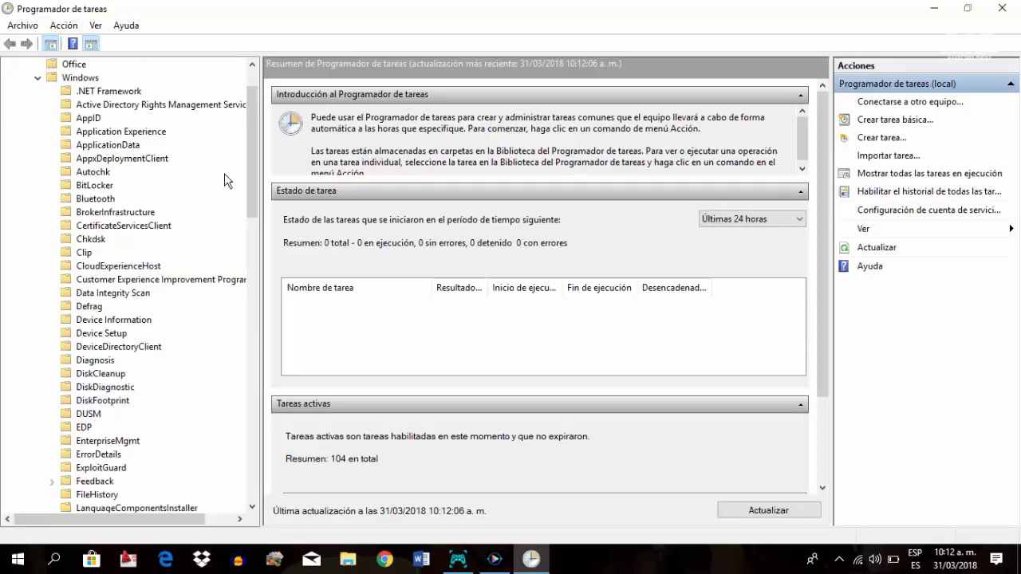
pyautogui.scroll(-14, 224, 174)
pyautogui.scroll(-8, 224, 174)
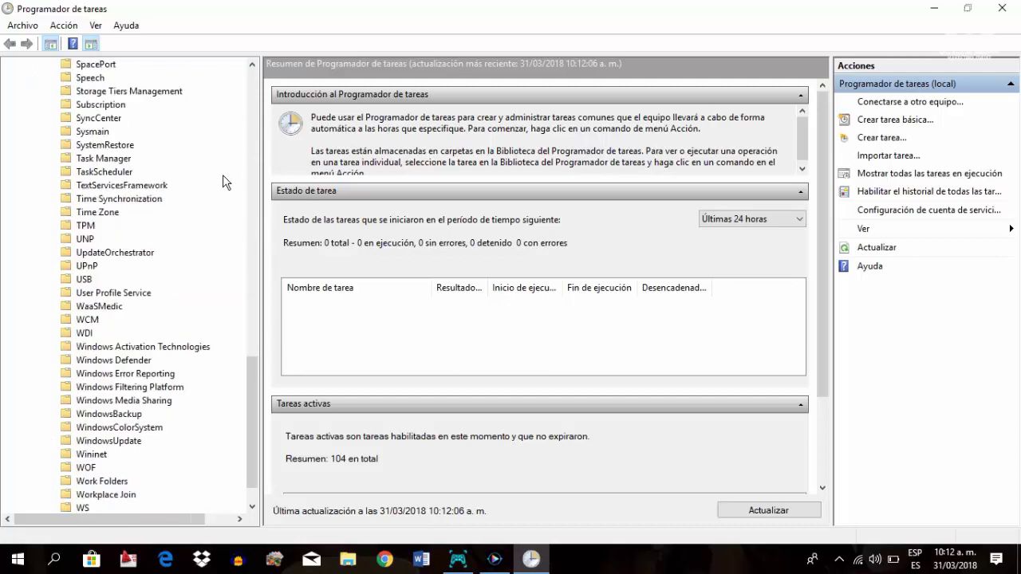
pyautogui.scroll(-1, 224, 174)
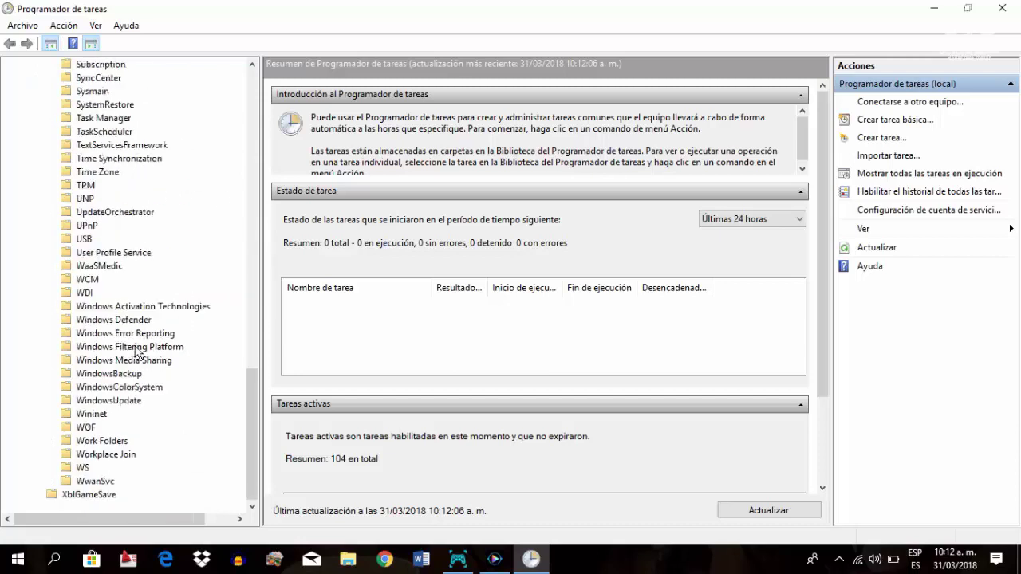
pyautogui.click(69, 215)
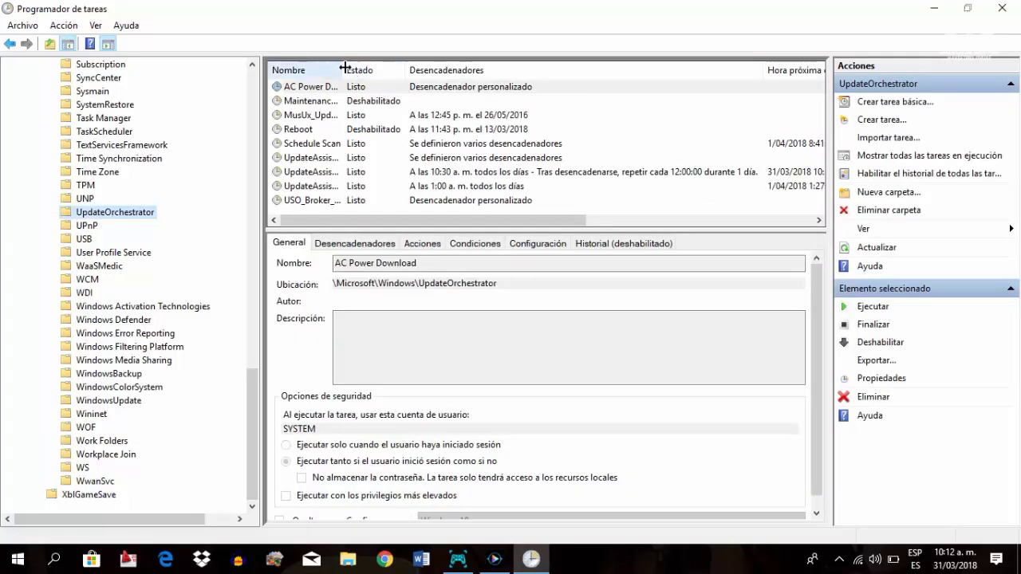
pyautogui.moveTo(344, 69); pyautogui.dragTo(414, 70)
pyautogui.click(415, 86)
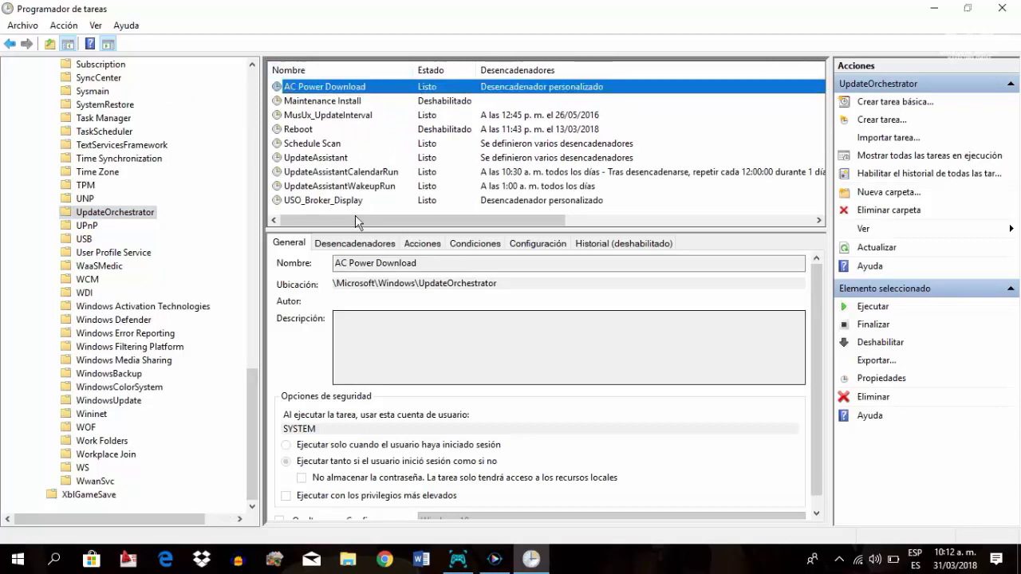
# End all instances of the UpdateAssistant task and disable it
pyautogui.click(323, 158)
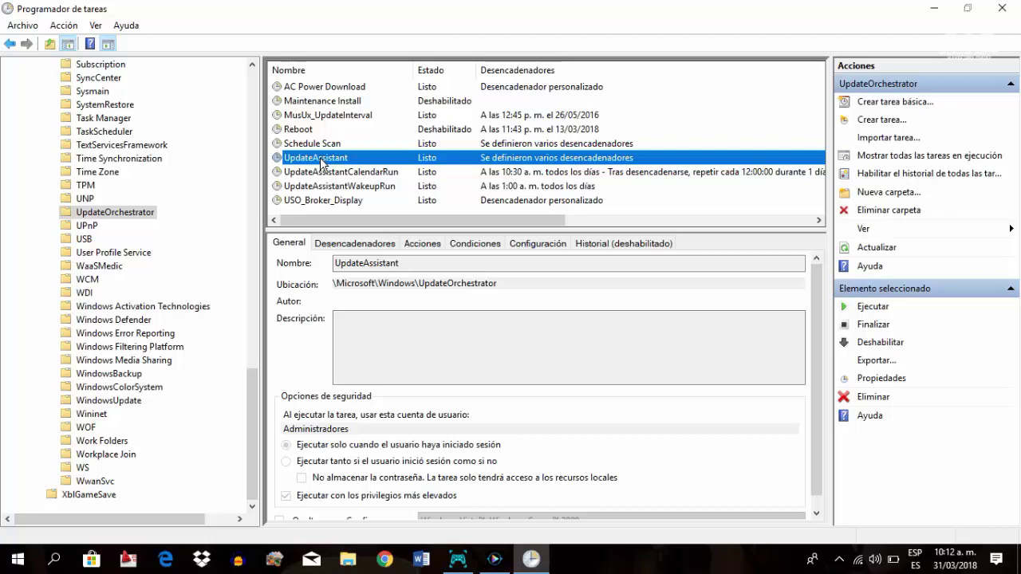
pyautogui.rightClick(322, 162)
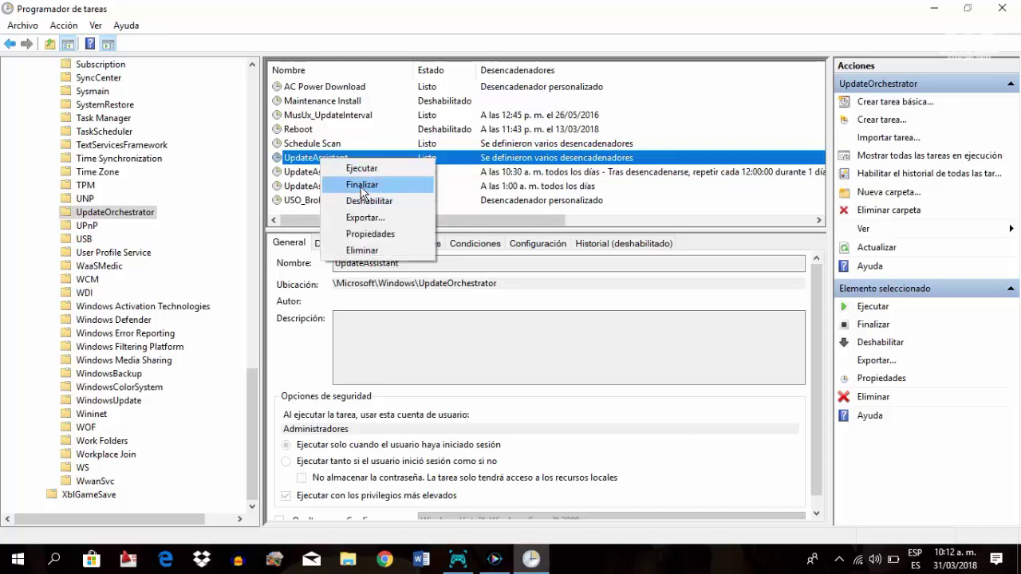
pyautogui.click(362, 186)
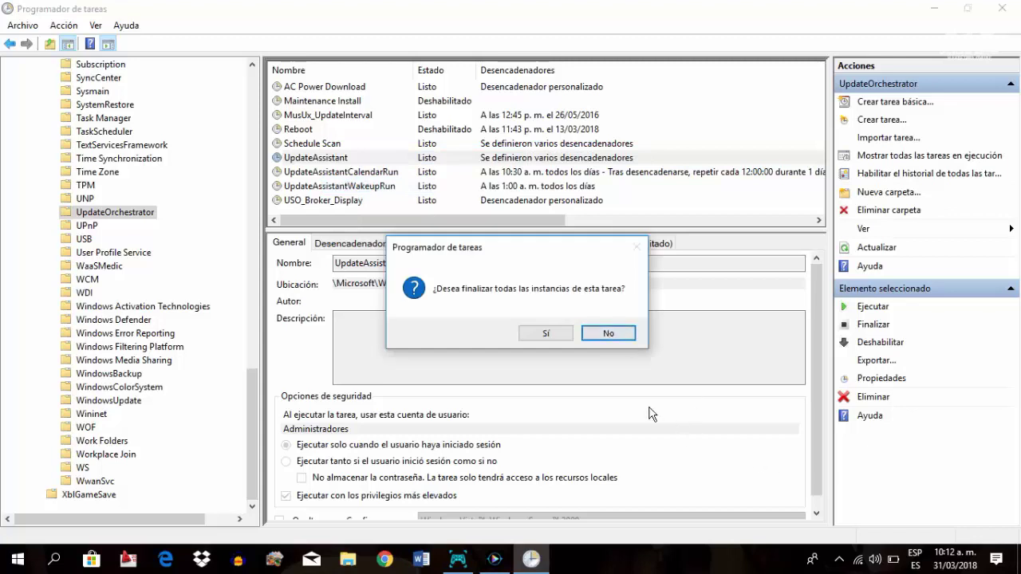
pyautogui.click(545, 333)
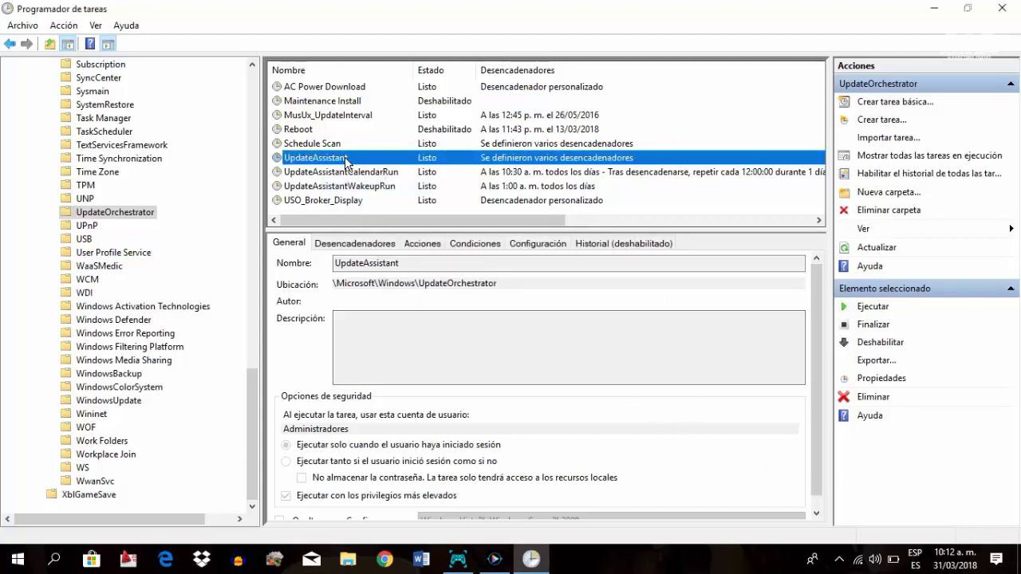
pyautogui.rightClick(345, 158)
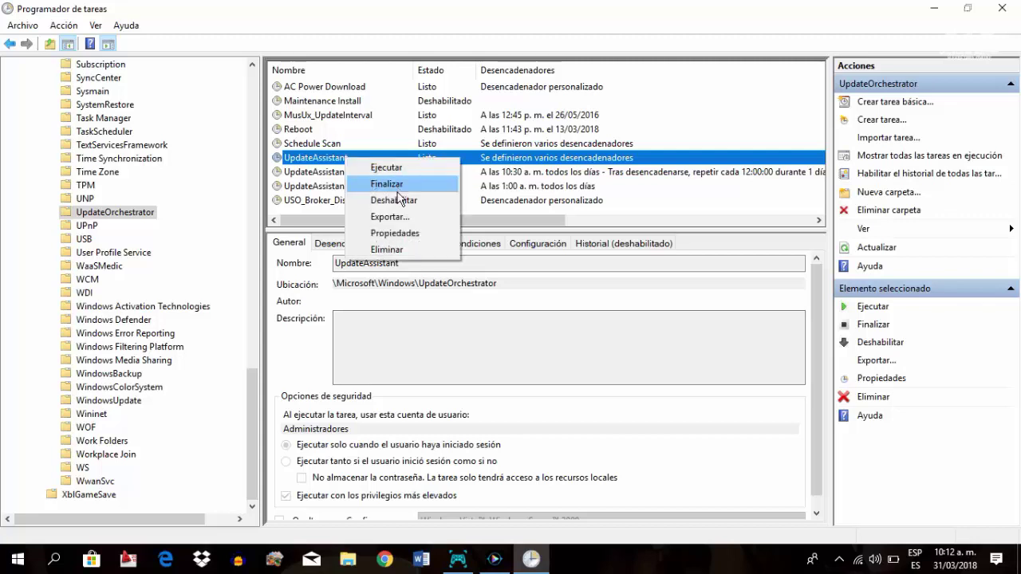
pyautogui.click(398, 200)
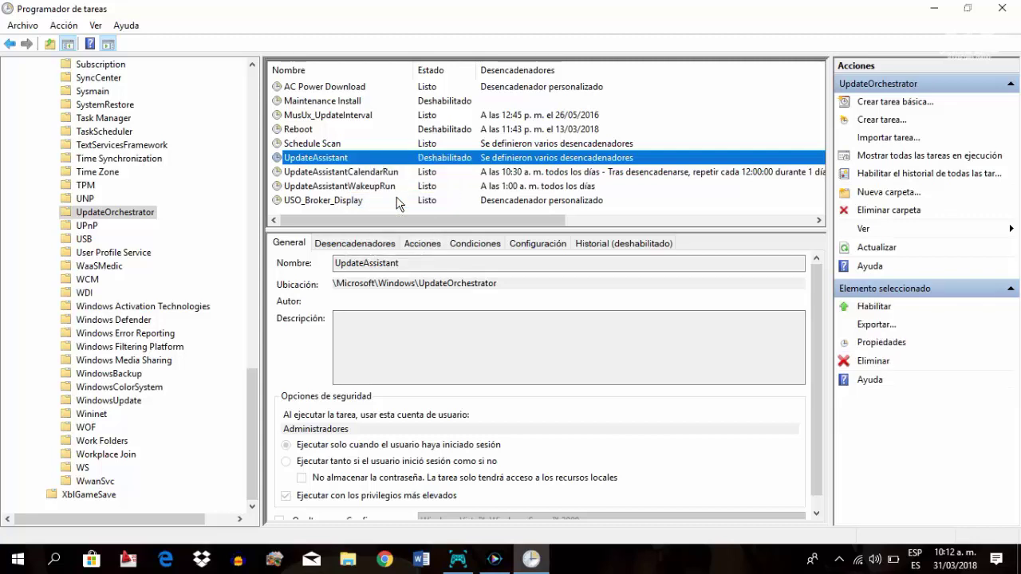
# End all instances of the UpdateAssistantCalendarRun task and disable it
pyautogui.click(342, 172)
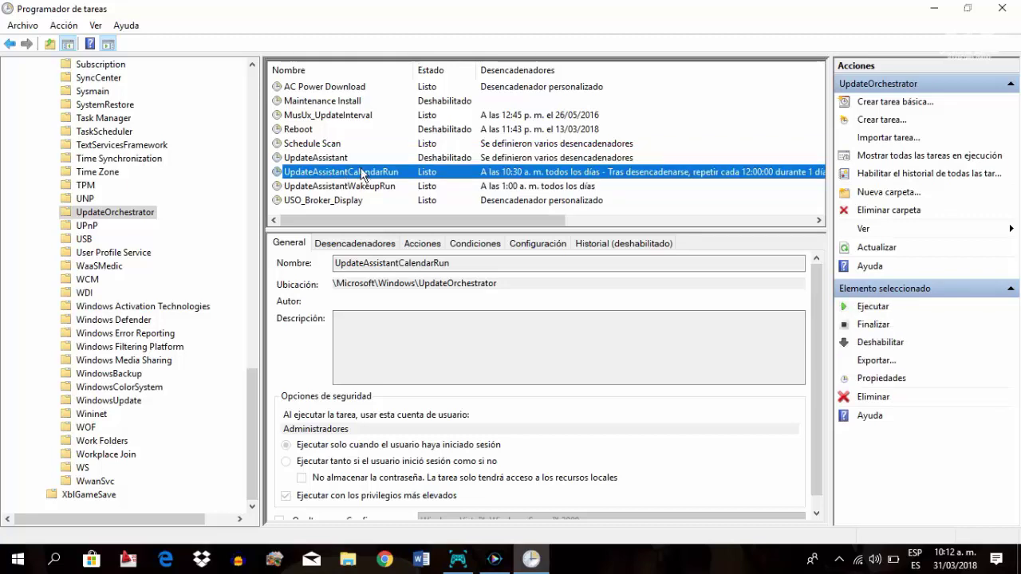
pyautogui.rightClick(363, 174)
pyautogui.click(403, 194)
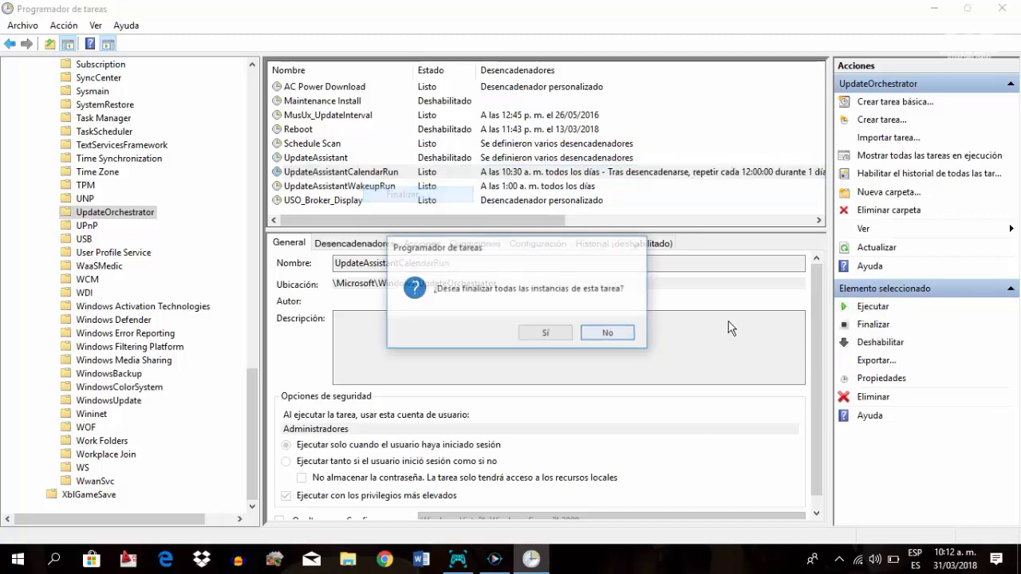
pyautogui.click(534, 334)
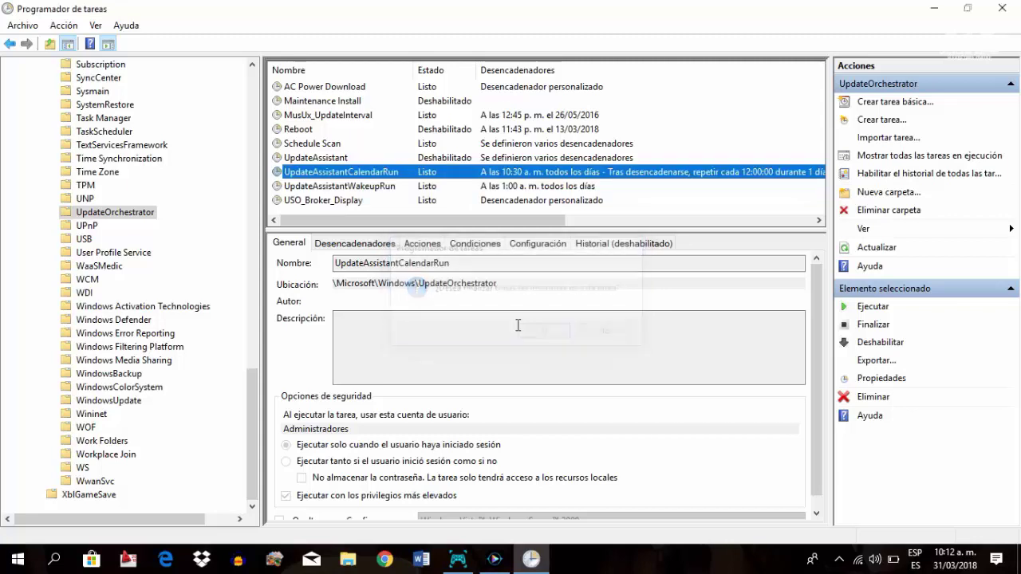
pyautogui.rightClick(345, 171)
pyautogui.click(389, 214)
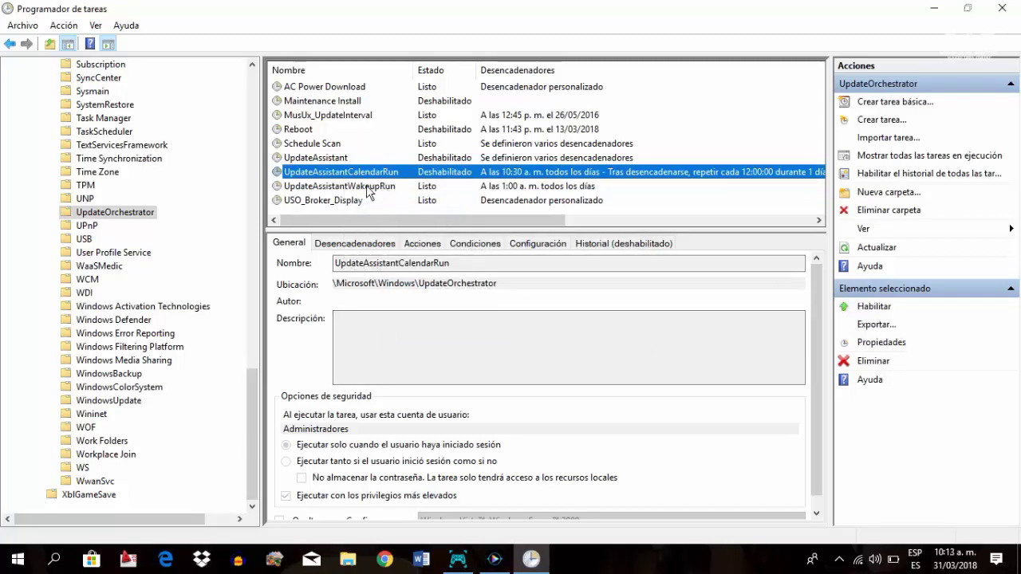
# End all instances of the UpdateAssistantWakeupRun task and disable it
pyautogui.click(367, 187)
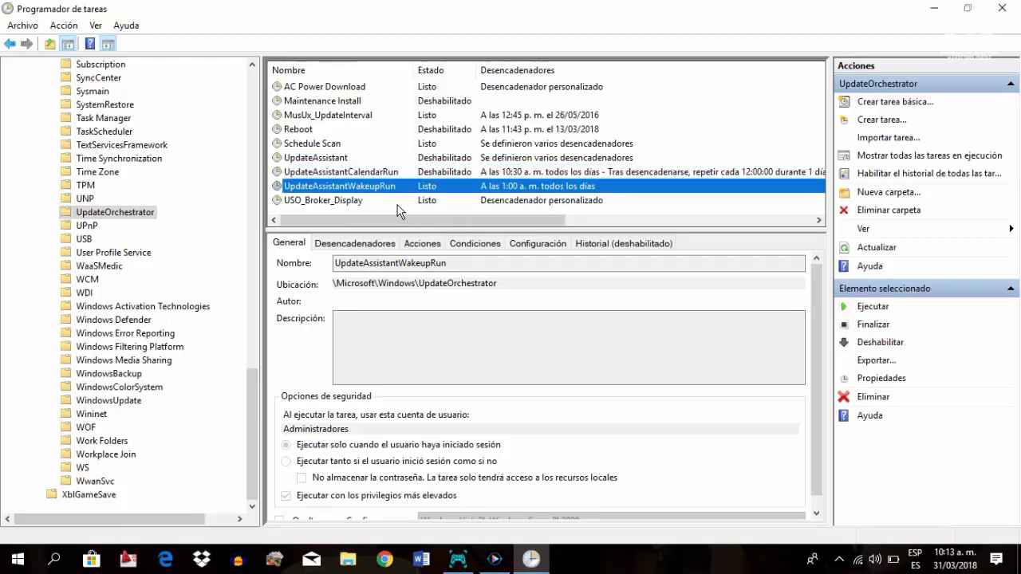
pyautogui.rightClick(365, 187)
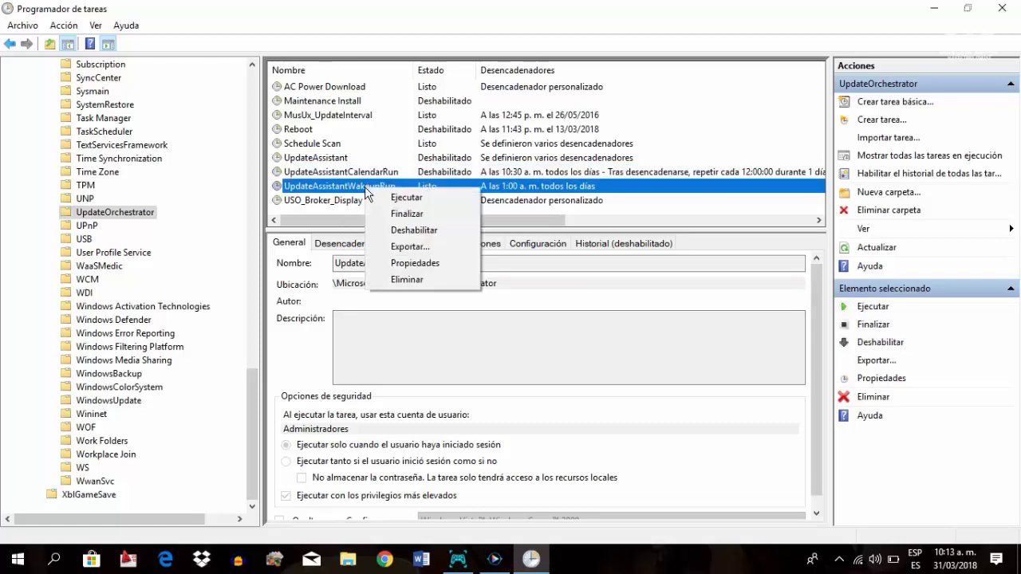
pyautogui.click(405, 214)
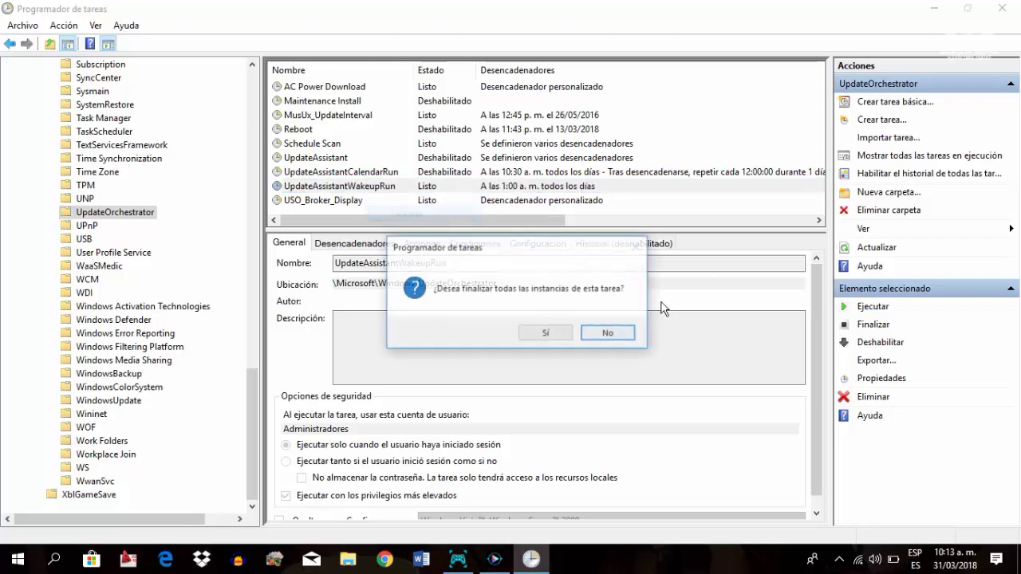
pyautogui.click(549, 333)
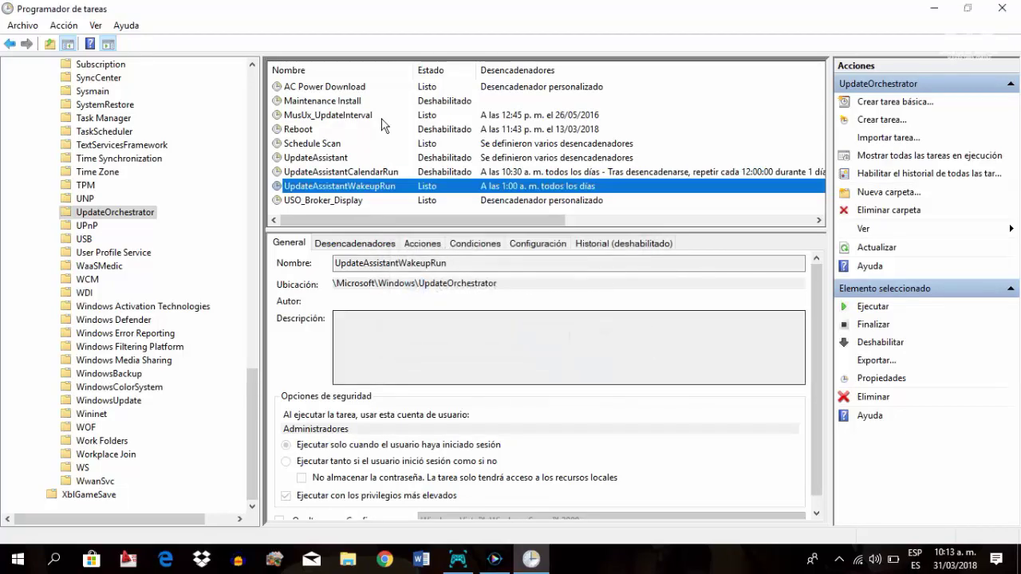
pyautogui.rightClick(367, 186)
pyautogui.click(389, 229)
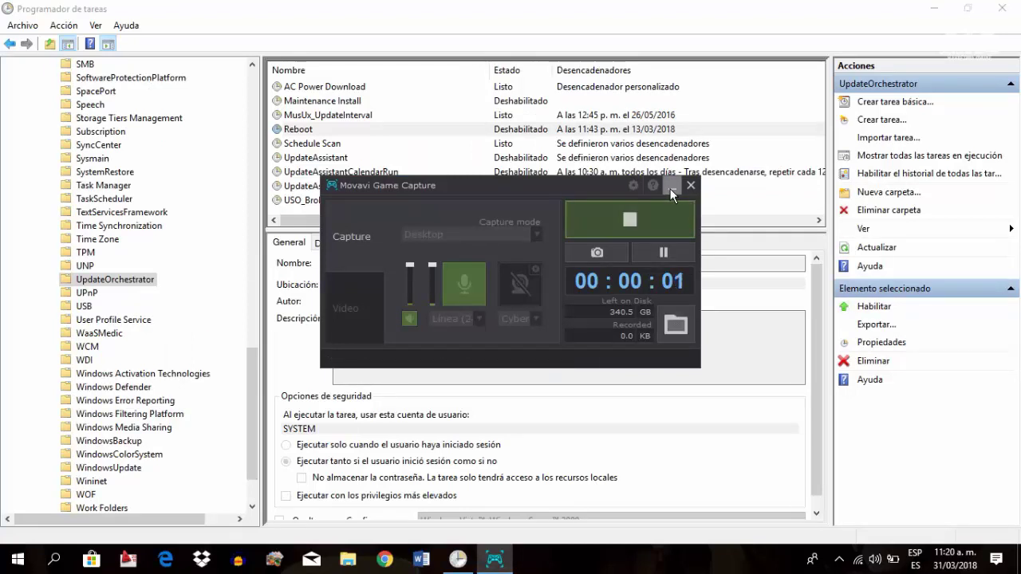
pyautogui.click(670, 188)
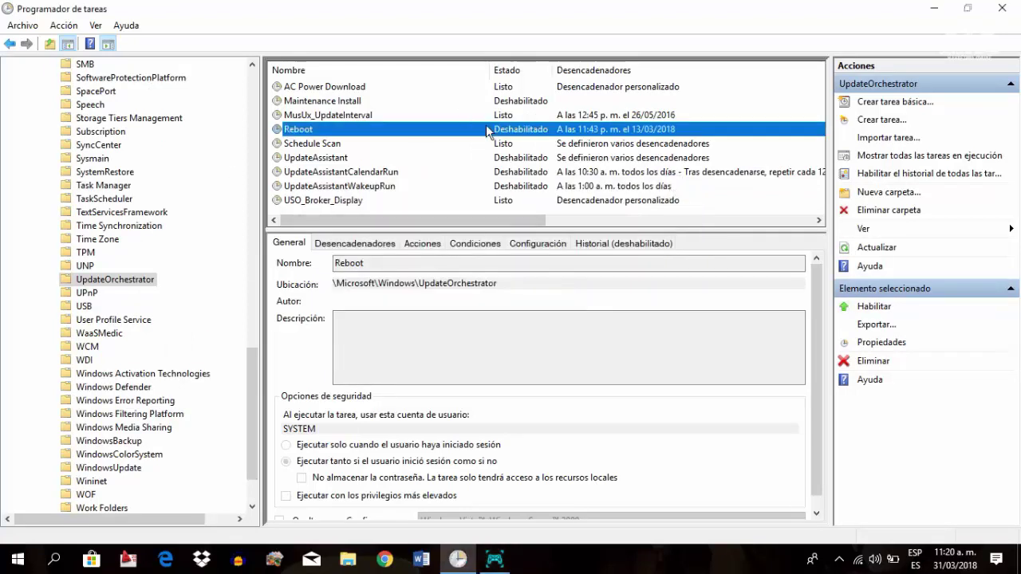
pyautogui.rightClick(300, 129)
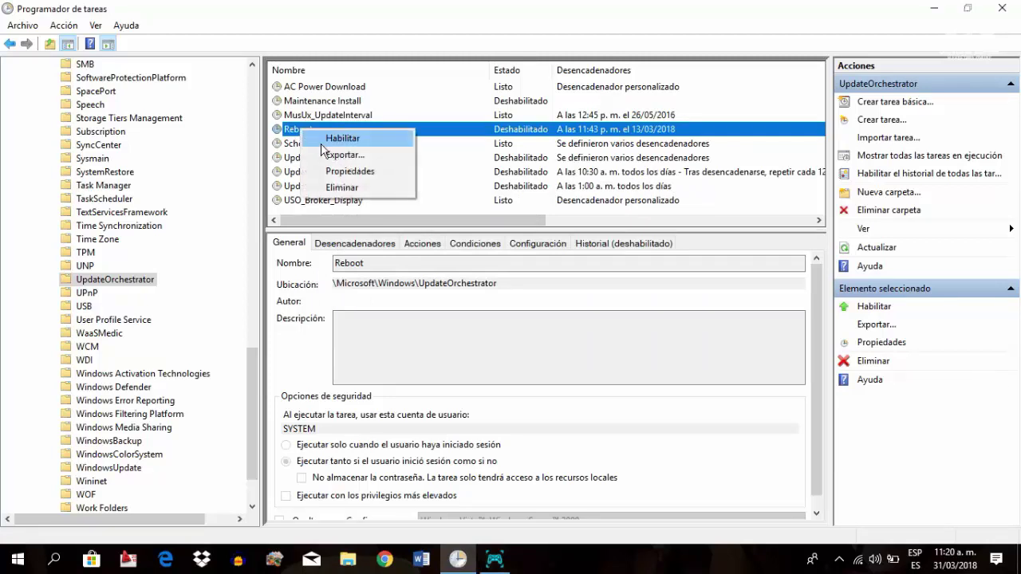
pyautogui.click(343, 23)
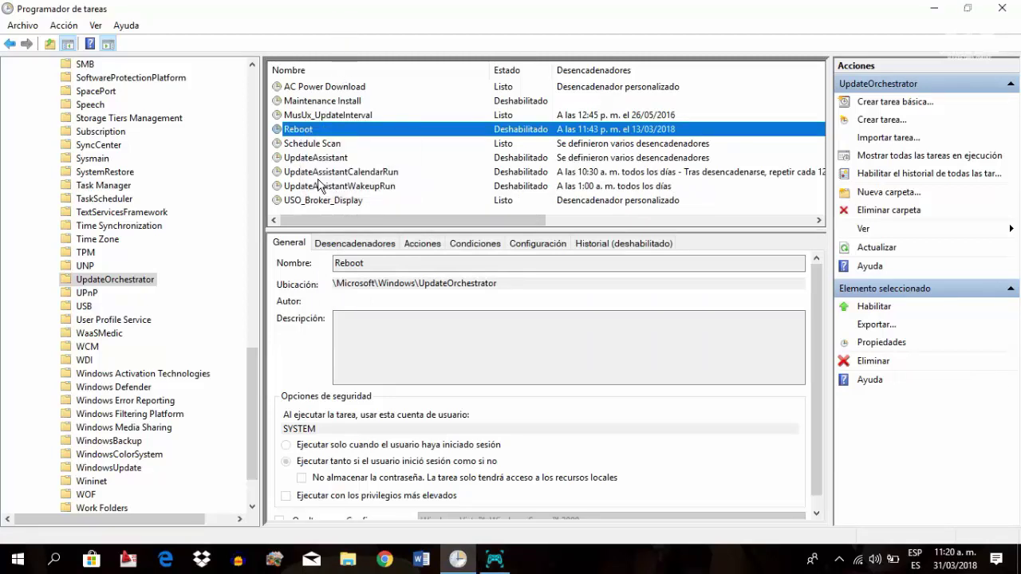
pyautogui.click(319, 145)
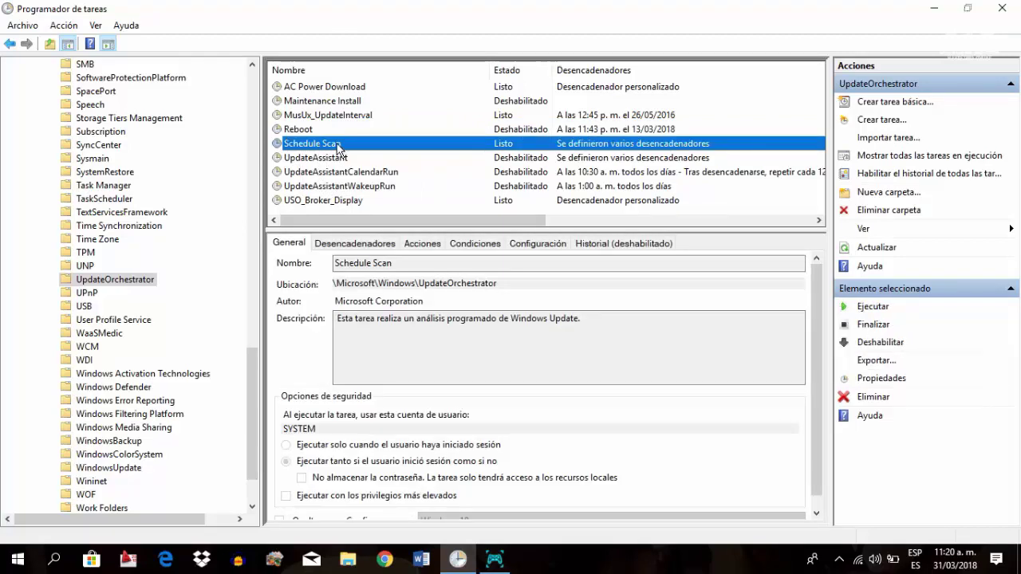
pyautogui.rightClick(337, 144)
pyautogui.click(350, 12)
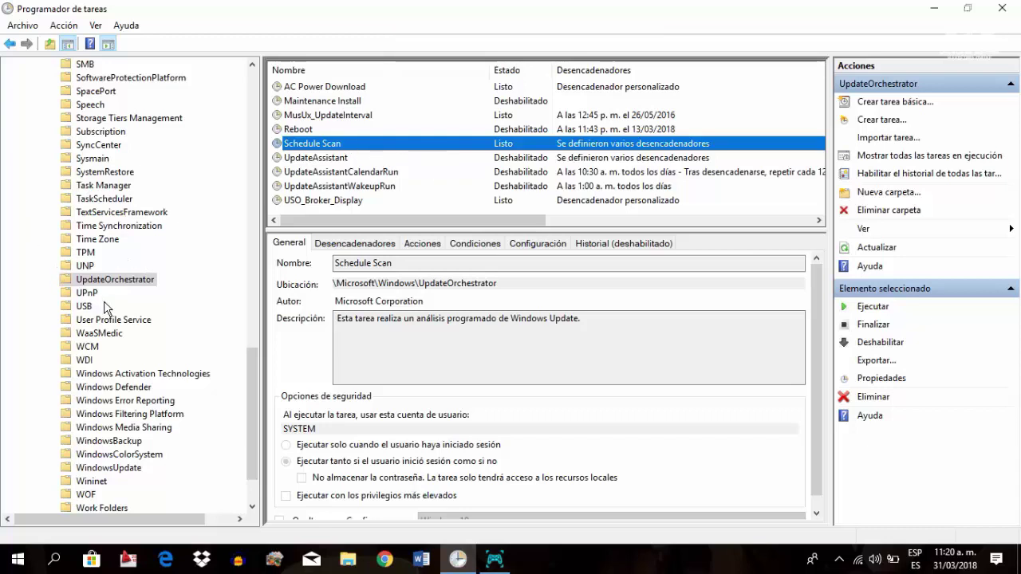
# Open the WindowsUpdate folder in the task library and widen the Nombre column to show full task names
pyautogui.scroll(-2, 107, 304)
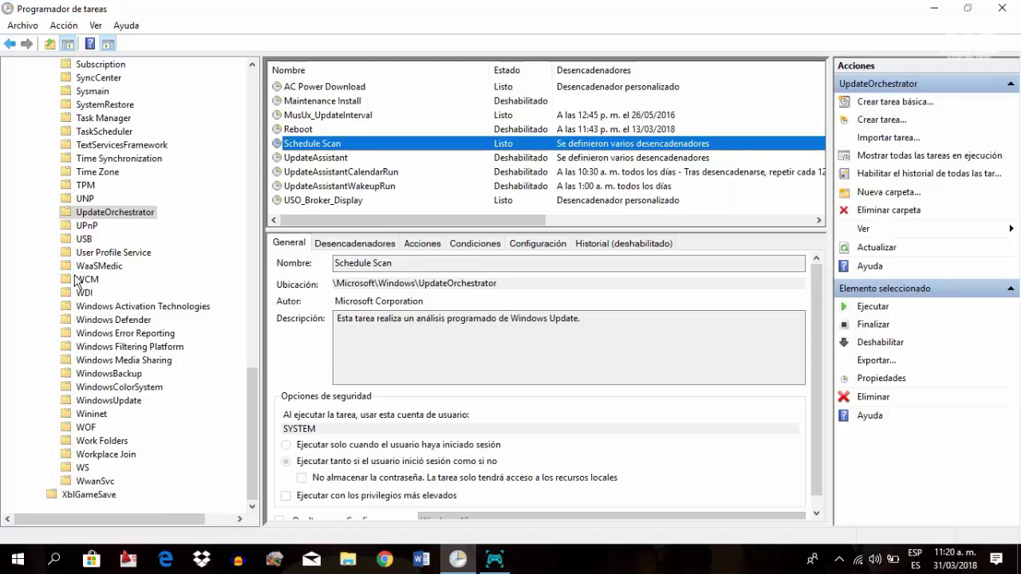
pyautogui.click(66, 406)
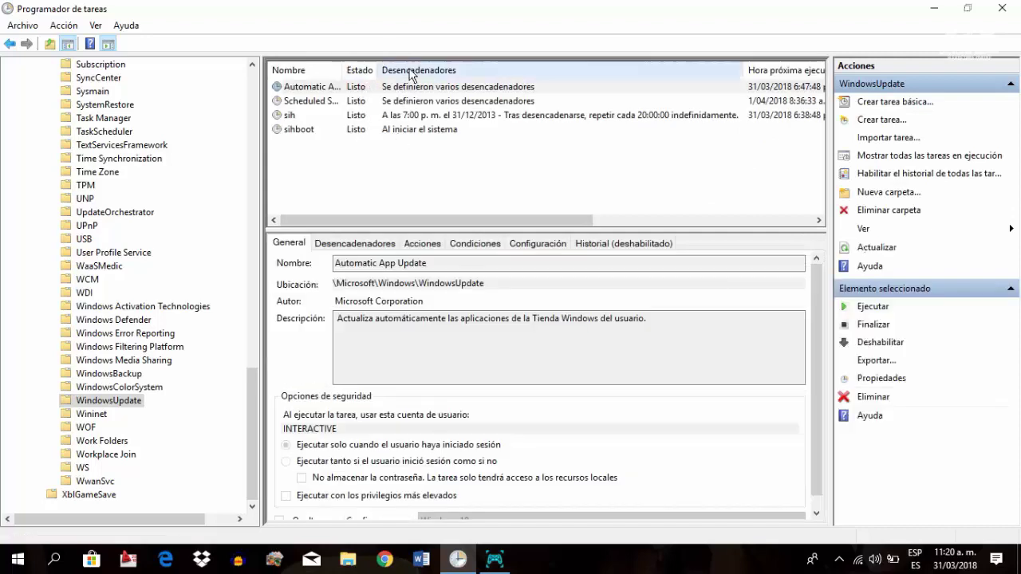
pyautogui.moveTo(343, 70); pyautogui.dragTo(449, 70)
# Disable the Automatic App Update task in the WindowsUpdate folder
pyautogui.click(357, 88)
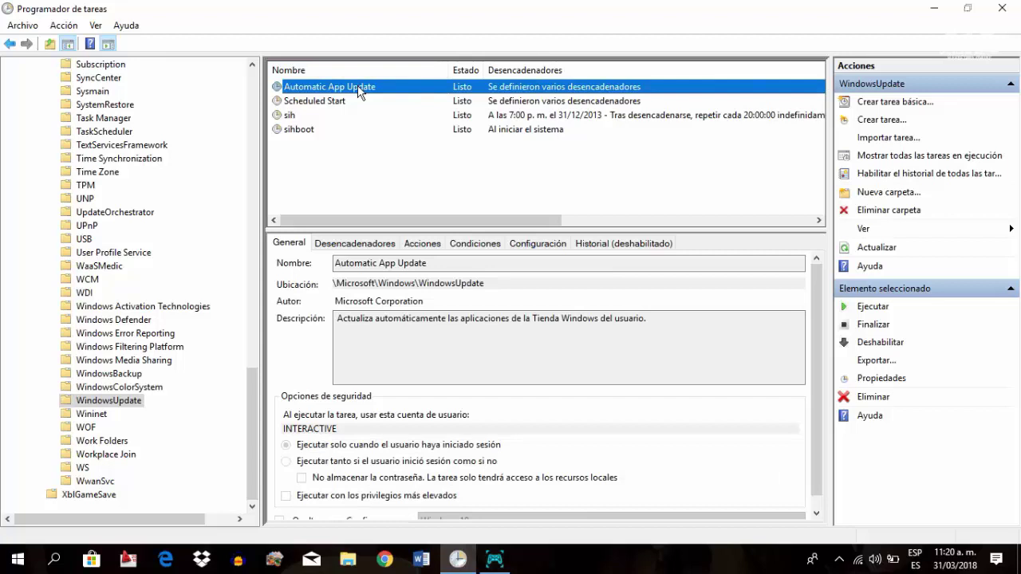
pyautogui.rightClick(358, 93)
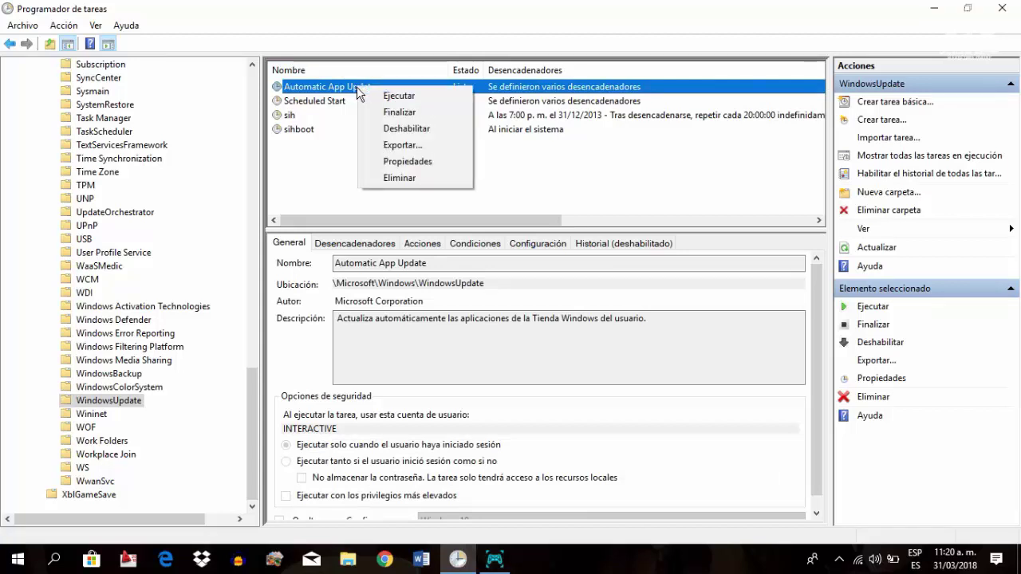
pyautogui.click(401, 128)
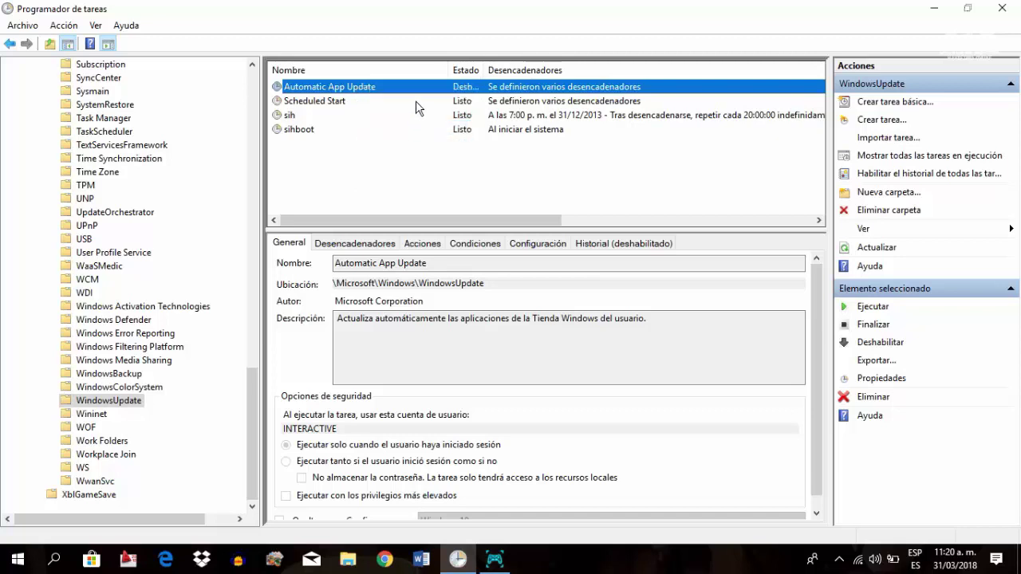
# Disable the Scheduled Start task in the WindowsUpdate folder and close Task Scheduler
pyautogui.click(334, 105)
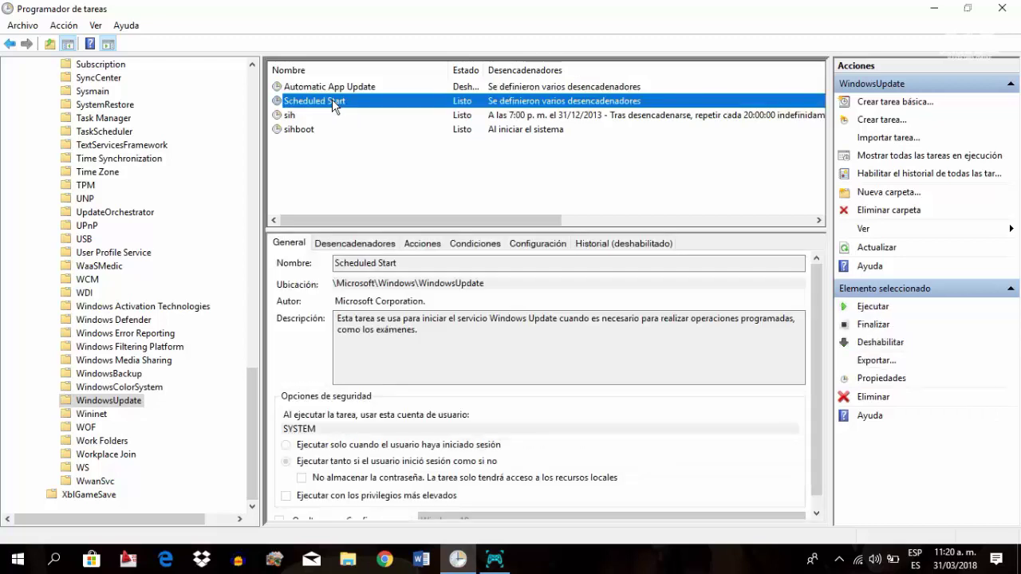
pyautogui.rightClick(334, 104)
pyautogui.click(372, 143)
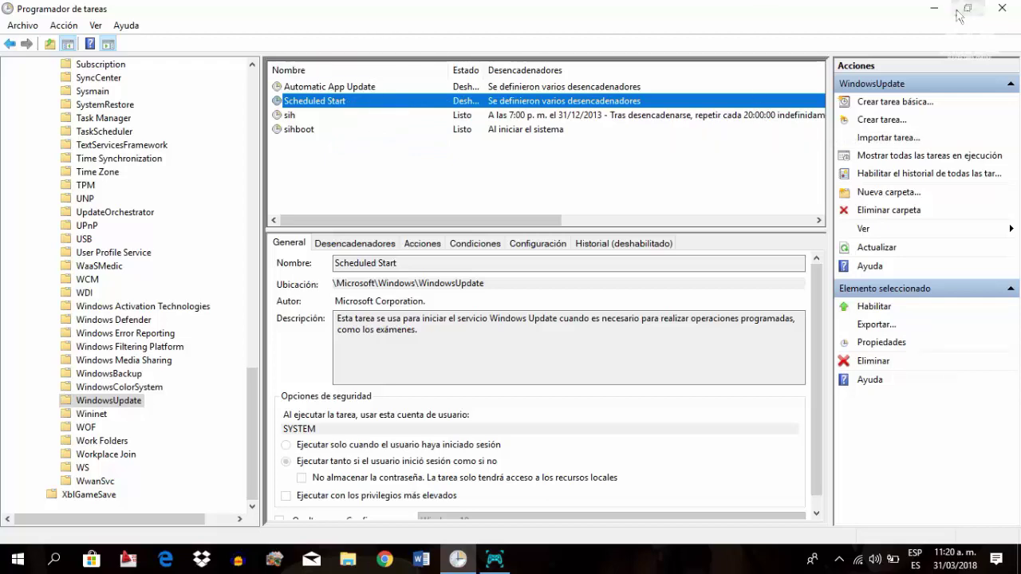
pyautogui.click(1002, 8)
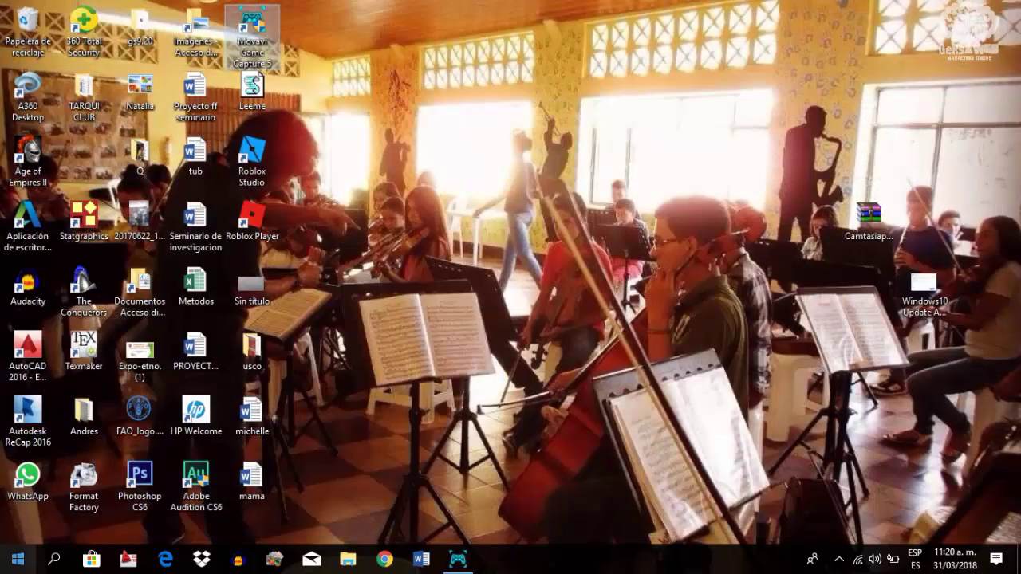
# Open the Control Panel and show its items as large icons (Iconos grandes)
pyautogui.click(18, 559)
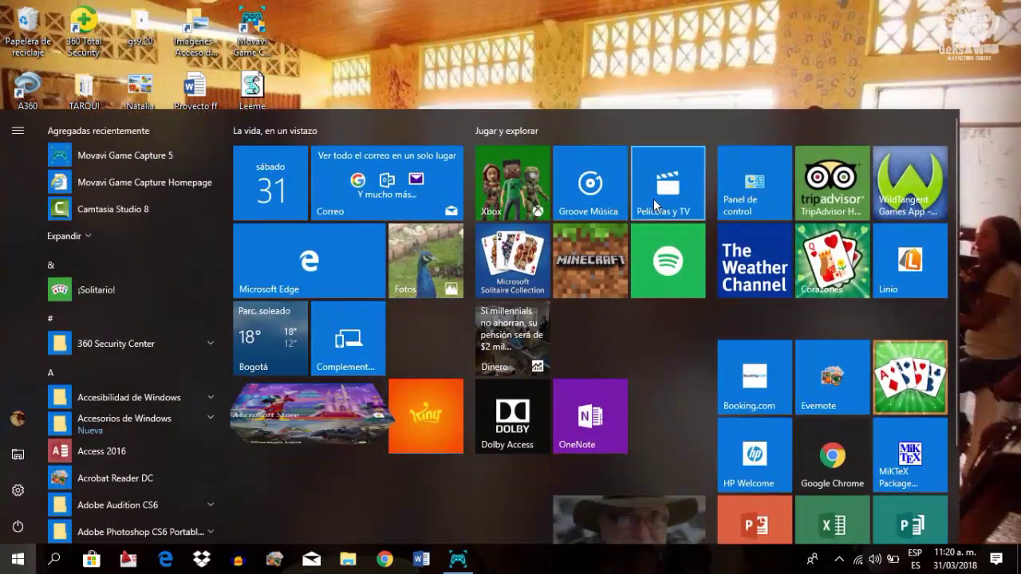
pyautogui.click(750, 188)
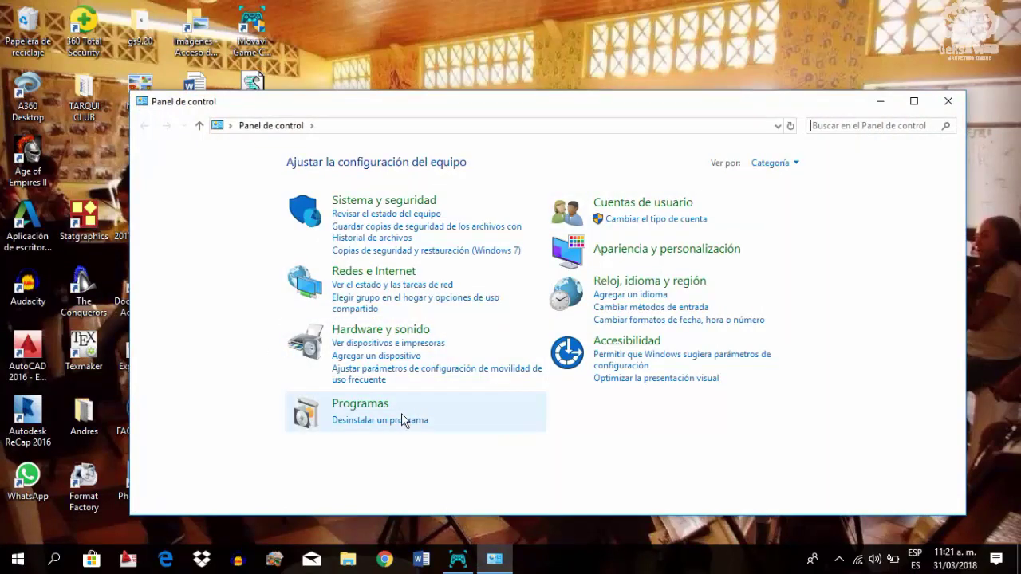
pyautogui.click(776, 164)
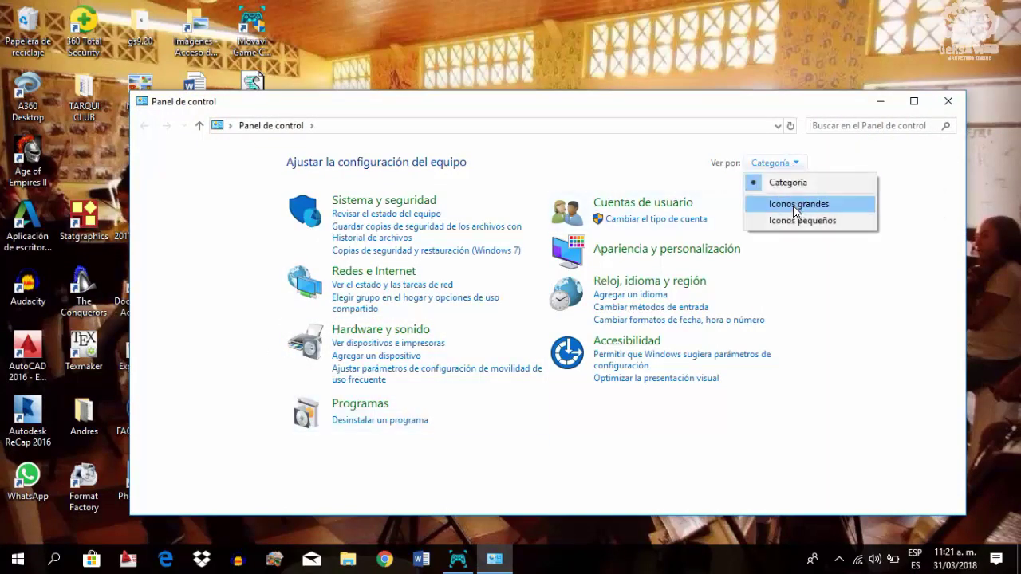
pyautogui.click(793, 205)
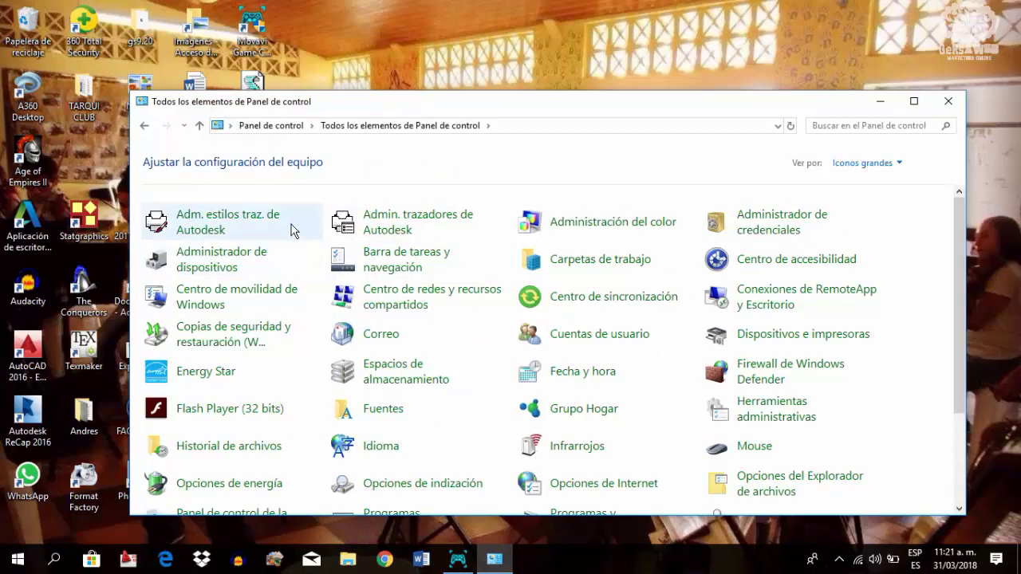
# Open Herramientas administrativas from the Control Panel and launch Servicios from it
pyautogui.scroll(-3, 292, 239)
pyautogui.scroll(-1, 483, 355)
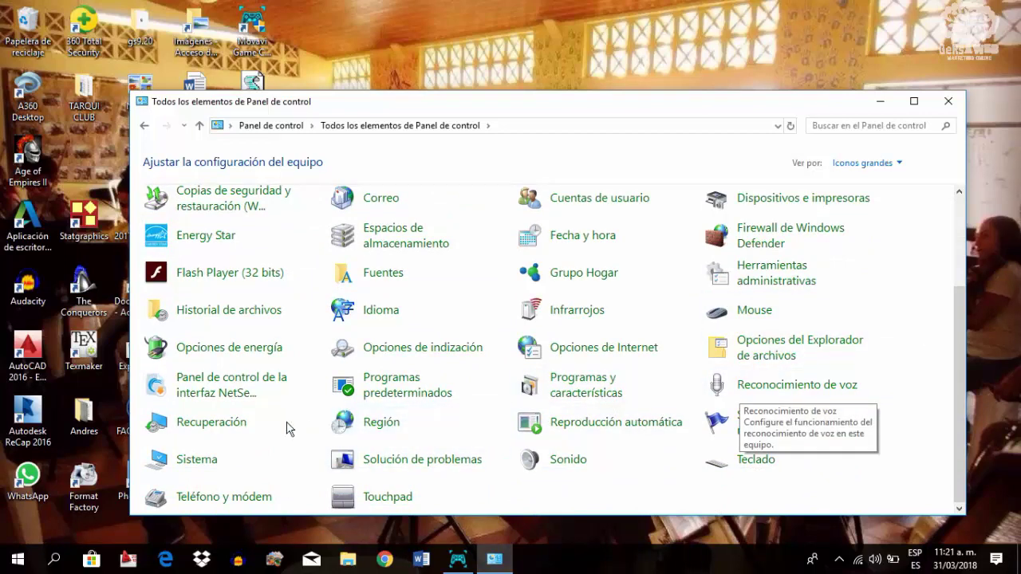
pyautogui.scroll(1, 554, 330)
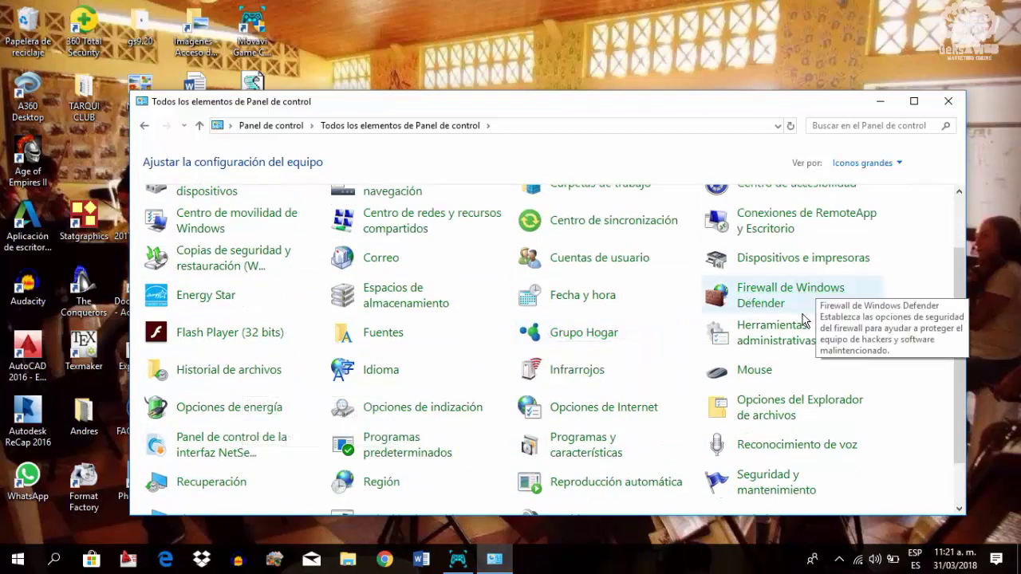
pyautogui.click(741, 337)
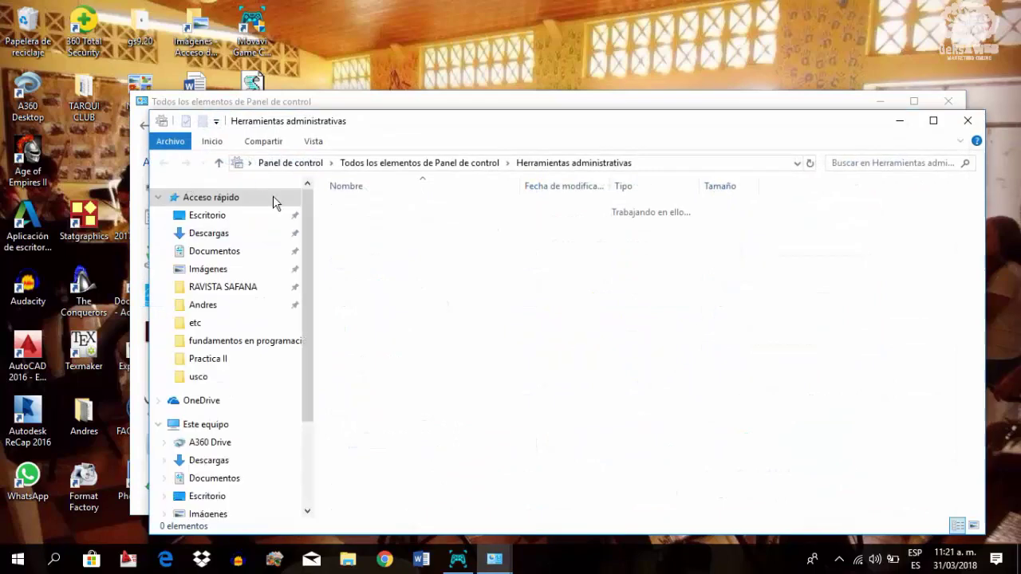
pyautogui.moveTo(389, 125); pyautogui.dragTo(228, 15)
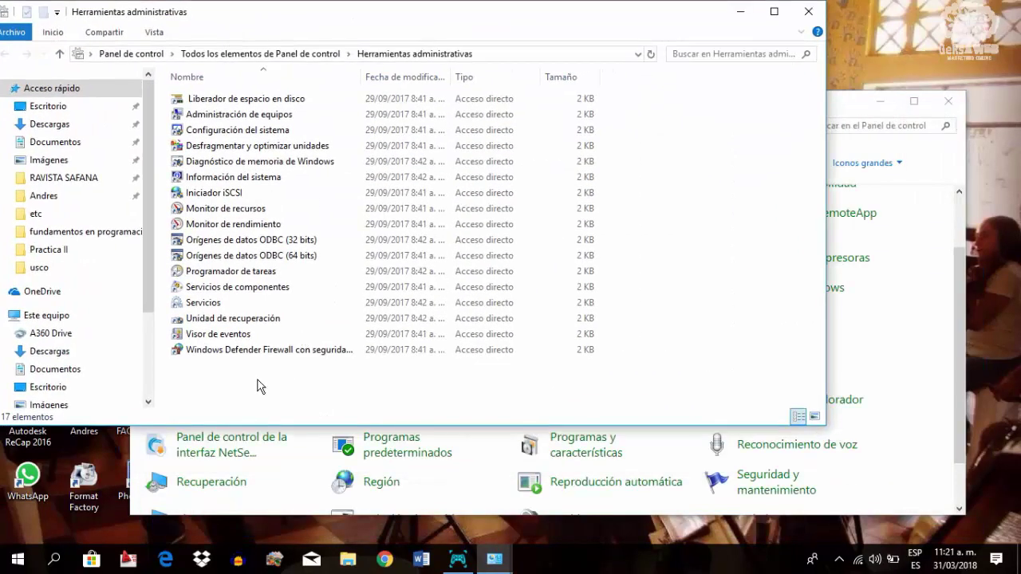
pyautogui.click(203, 307)
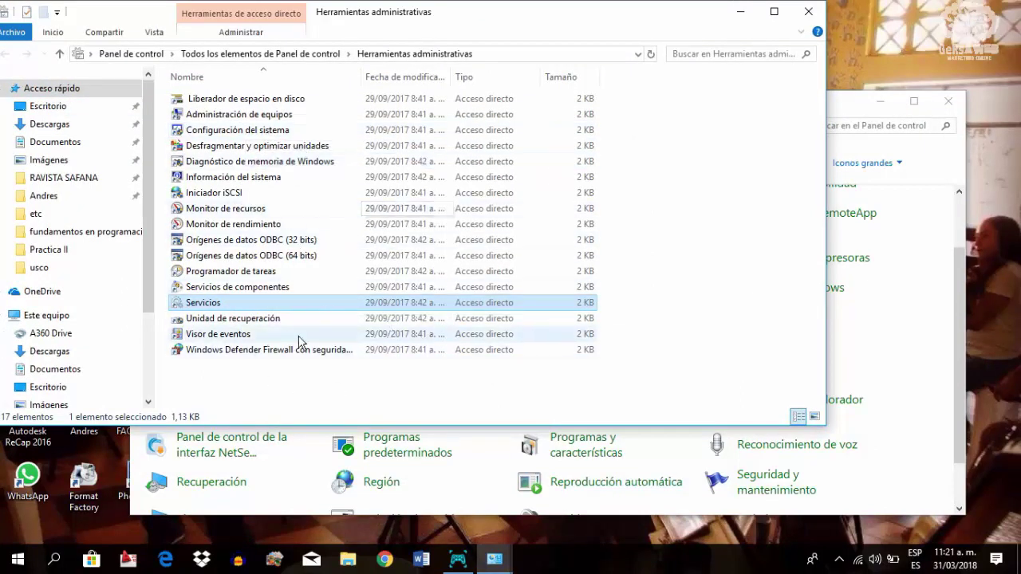
pyautogui.doubleClick(212, 296)
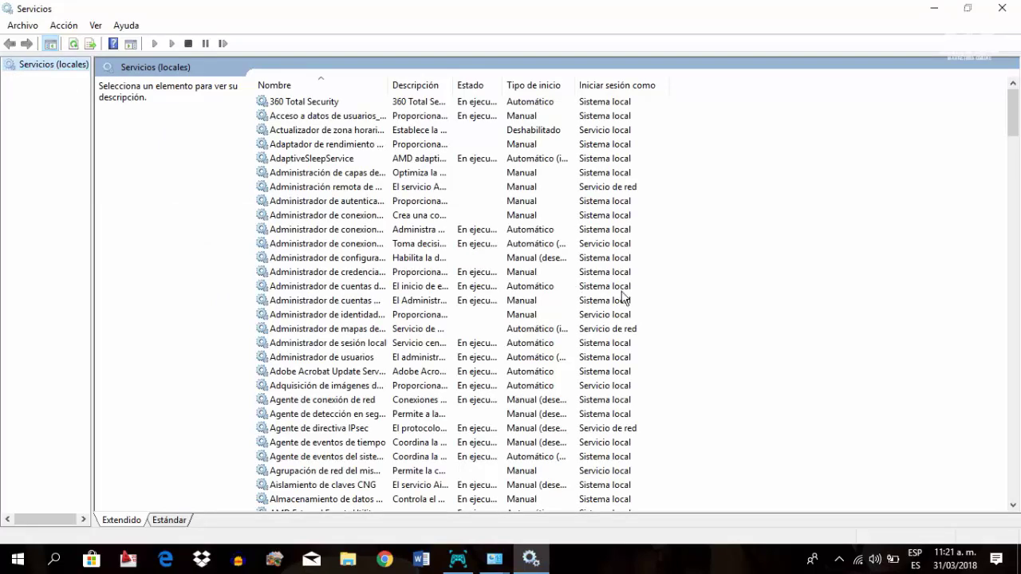
# Find the Windows Update service near the end of the services list and stop it
pyautogui.moveTo(1011, 108); pyautogui.dragTo(1007, 569)
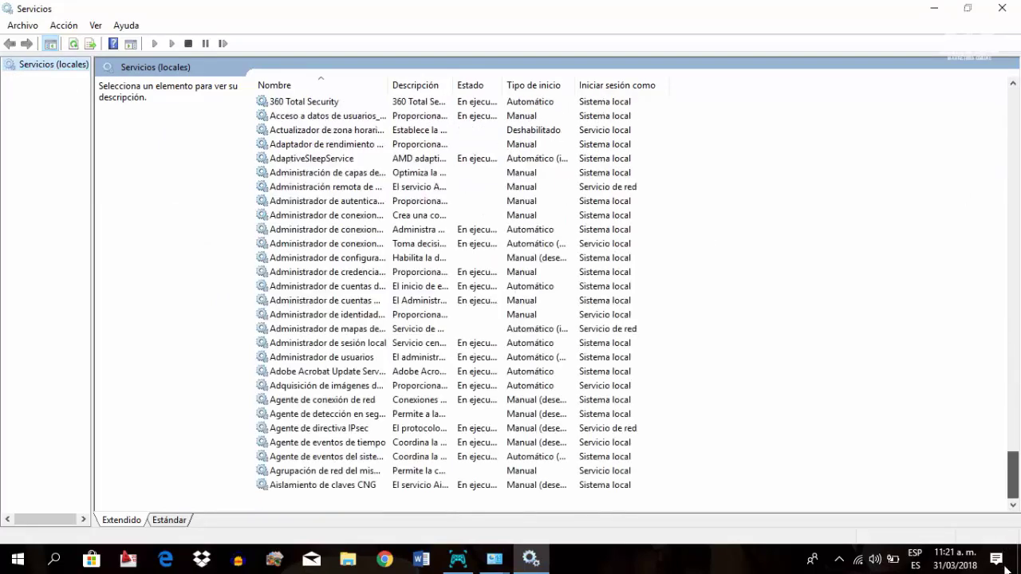
pyautogui.scroll(-16, 378, 421)
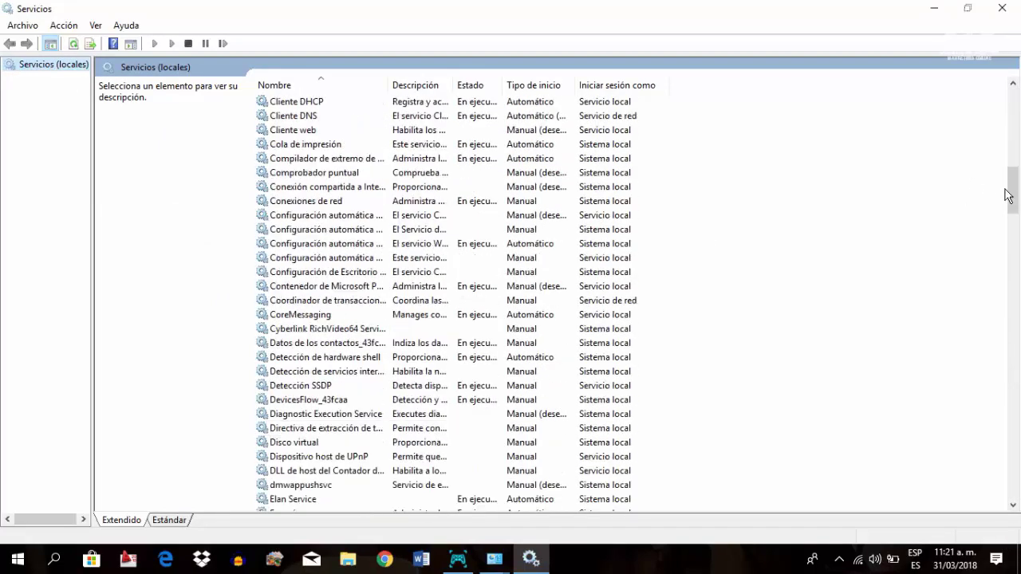
pyautogui.moveTo(1007, 195); pyautogui.dragTo(1010, 479)
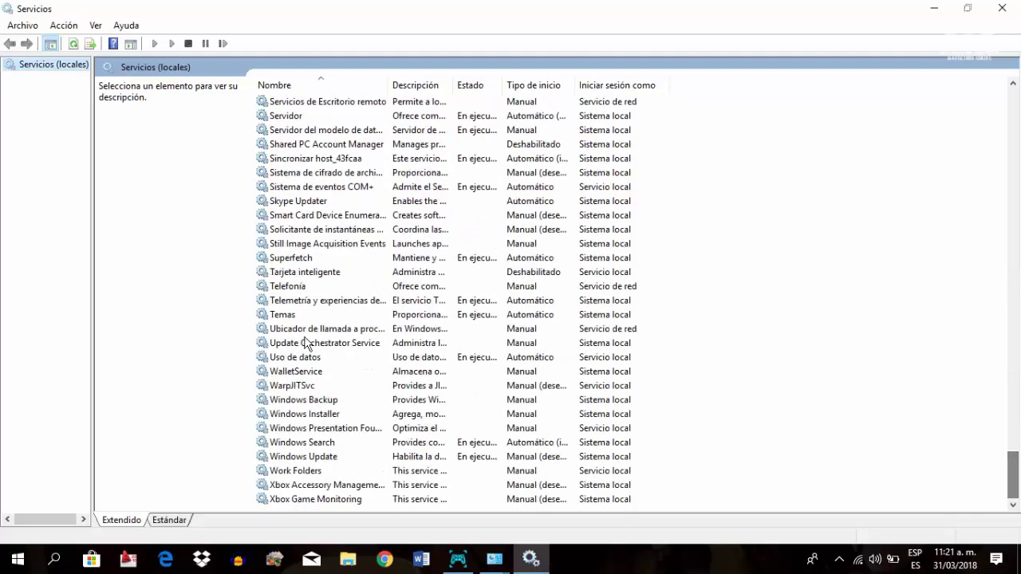
pyautogui.click(321, 460)
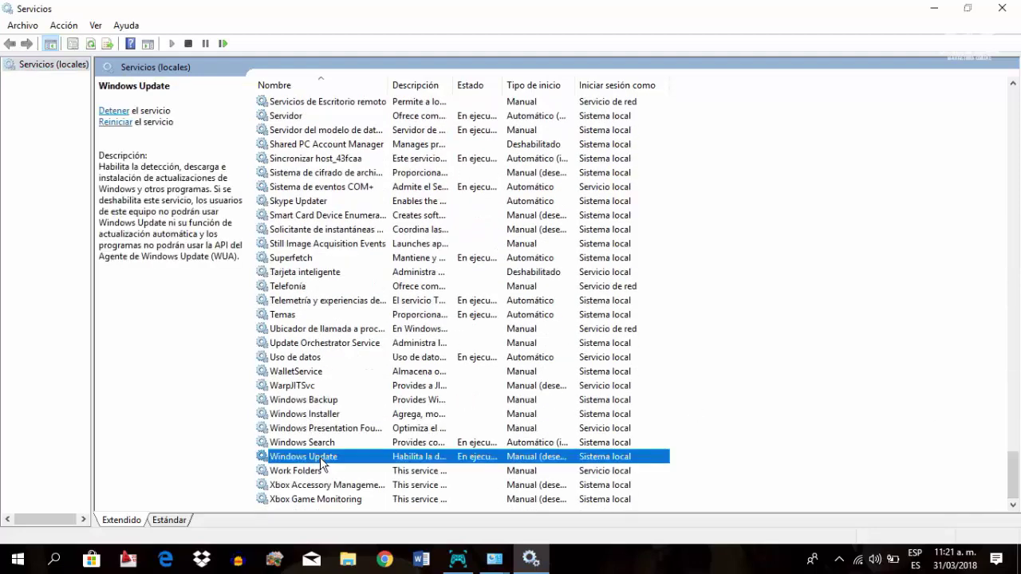
pyautogui.rightClick(320, 461)
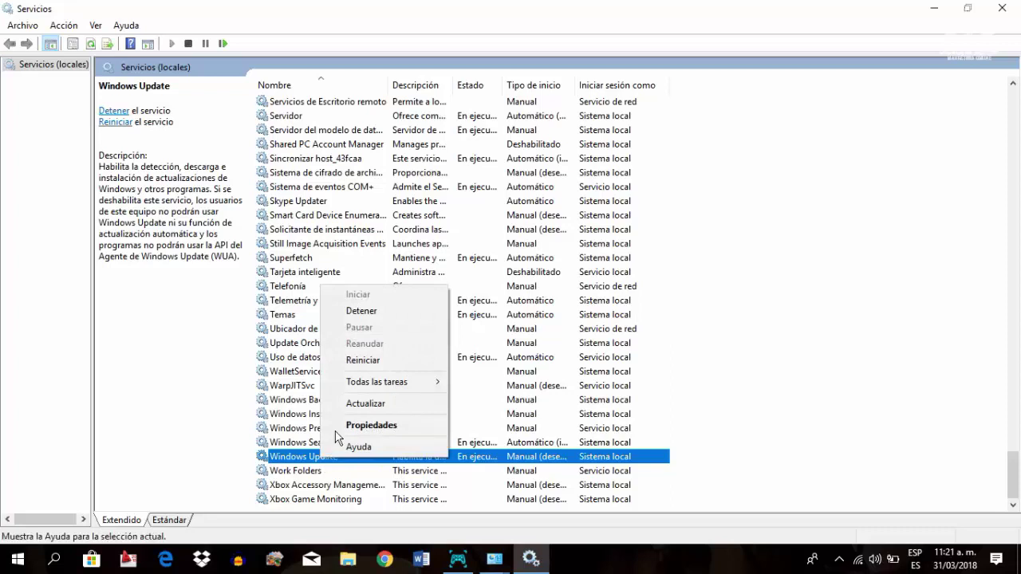
pyautogui.click(365, 312)
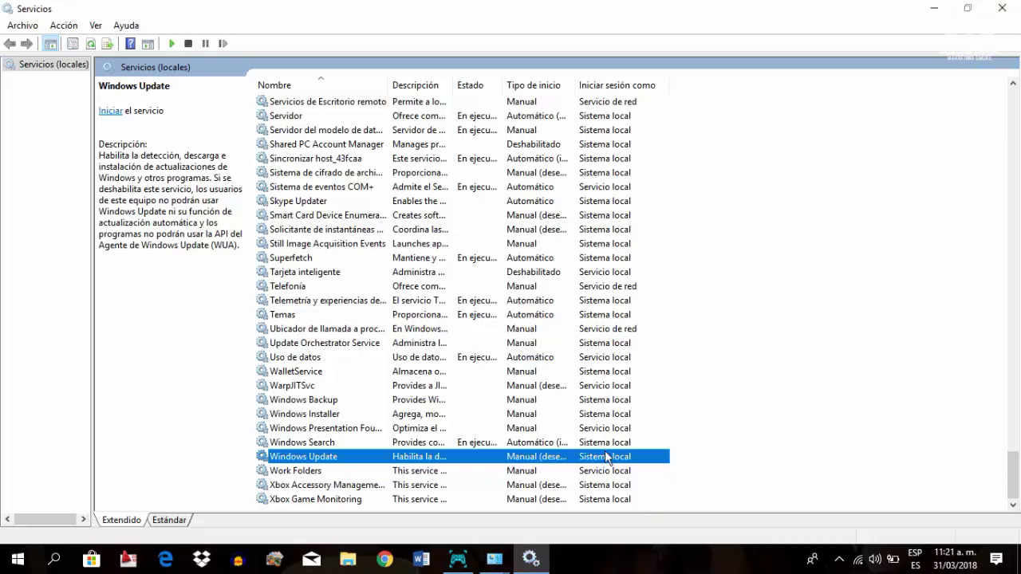
# Open Task Manager to view the running processes, and switch back to the Servicios window
pyautogui.rightClick(636, 558)
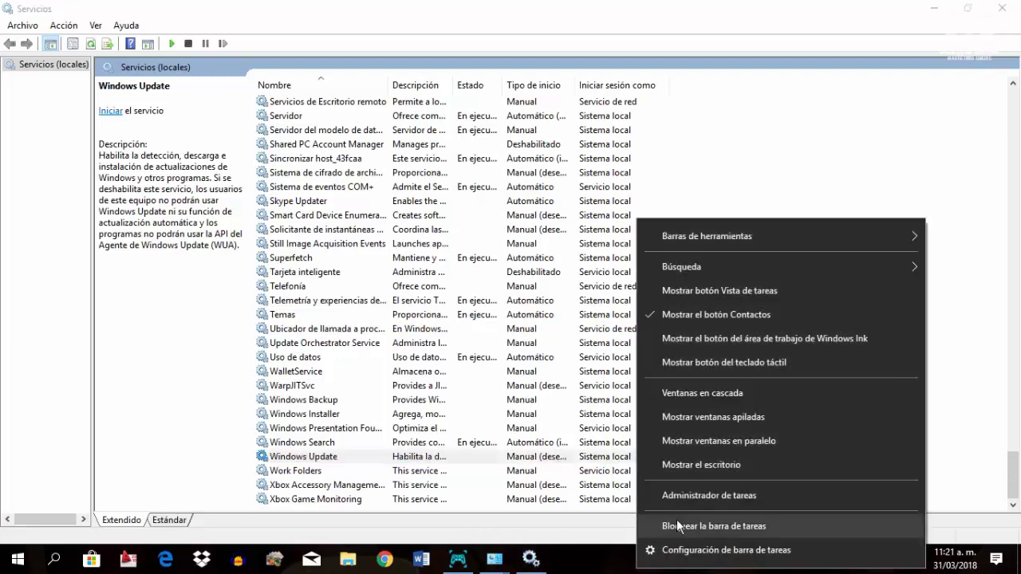
pyautogui.click(677, 497)
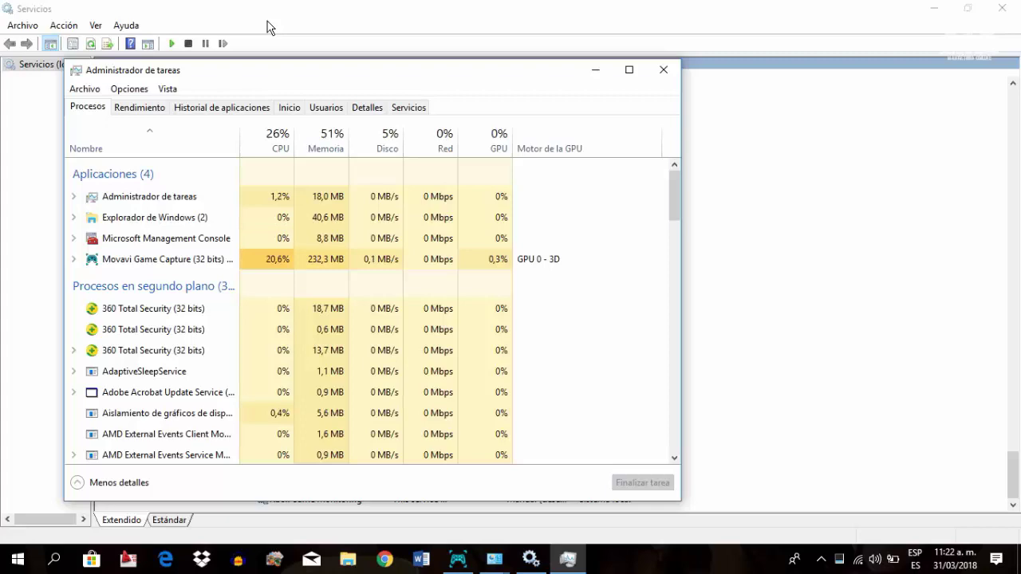
pyautogui.hotkey('alt', 'Tab')
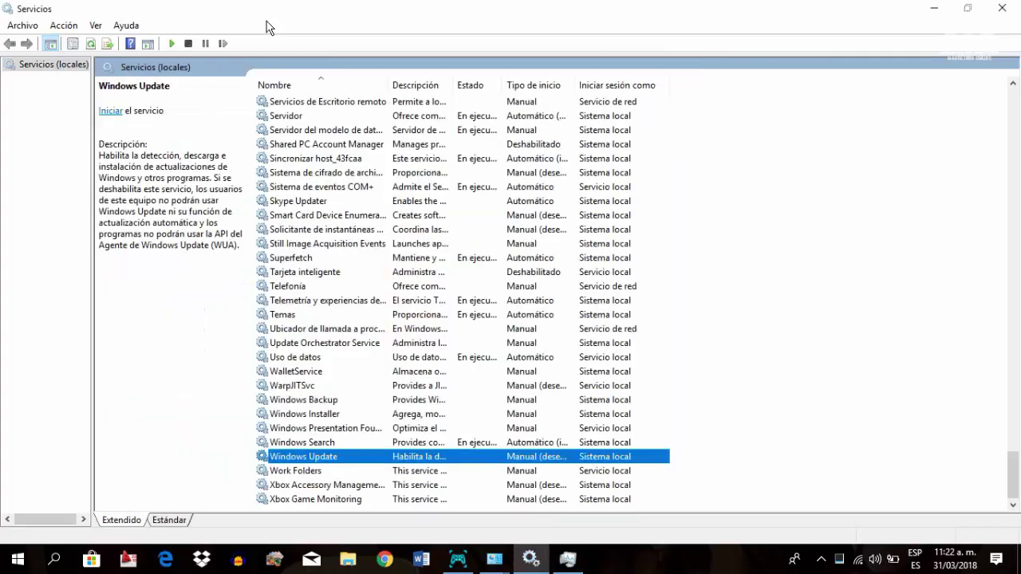